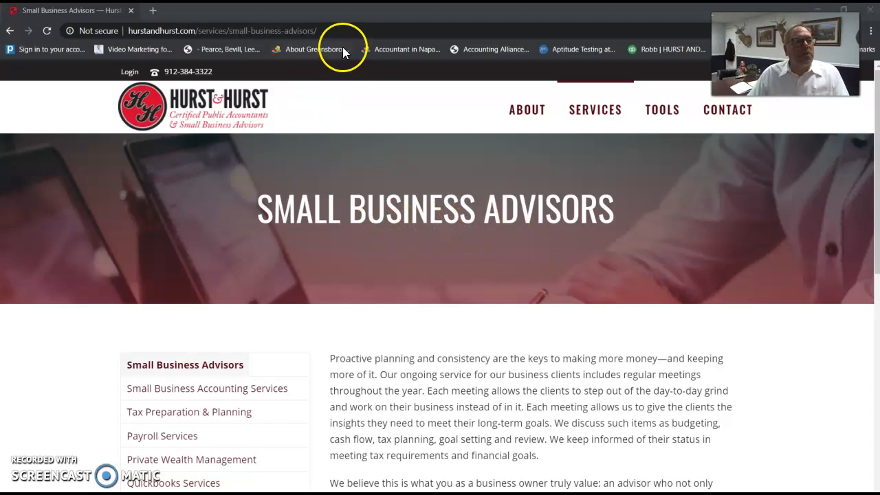
click(354, 29)
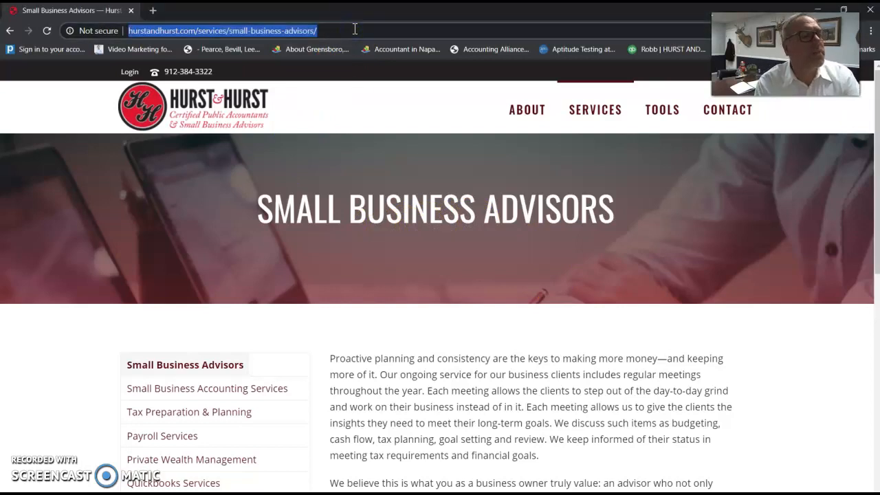
text(www.)
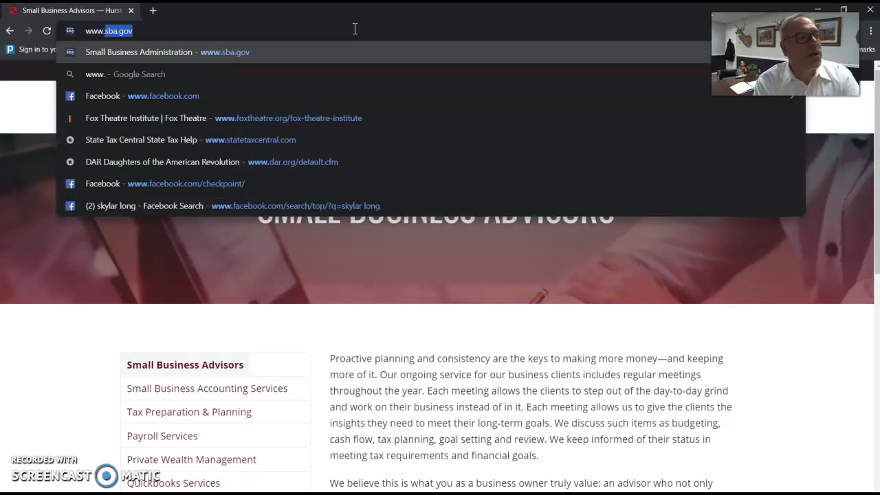
text(sba.gov)
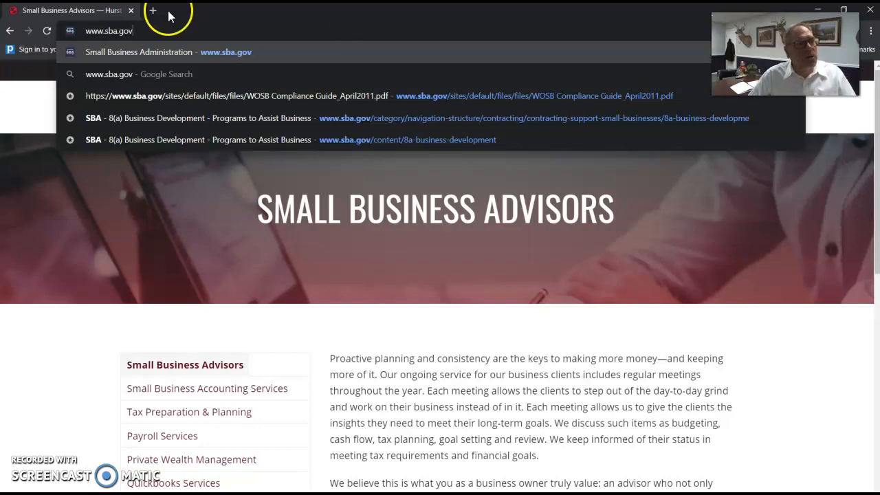
drag(80, 30, 140, 33)
key(Return)
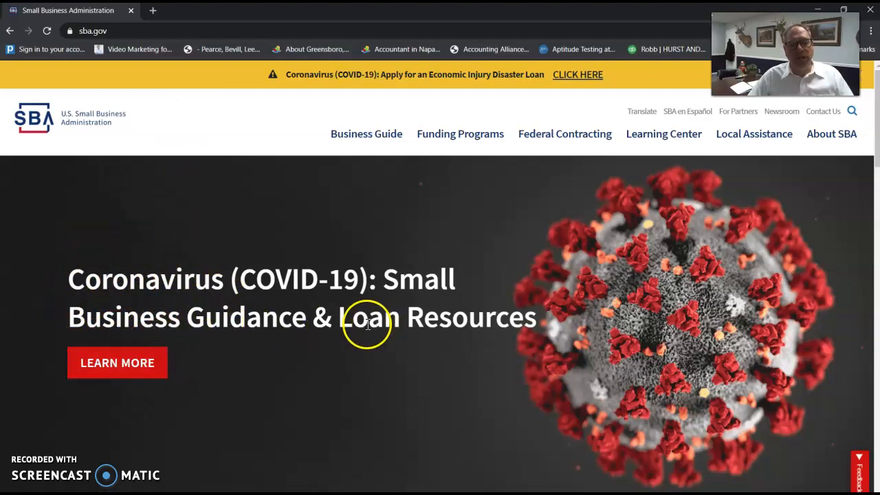
Go from the COVID-19 guidance page to the Economic Injury Disaster Loans section and start the EIDL application.
click(133, 367)
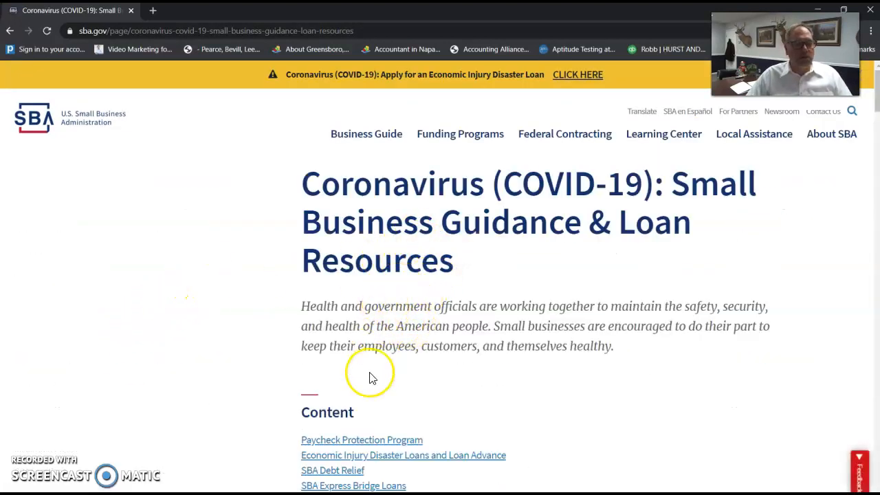
click(283, 455)
drag(282, 455, 394, 466)
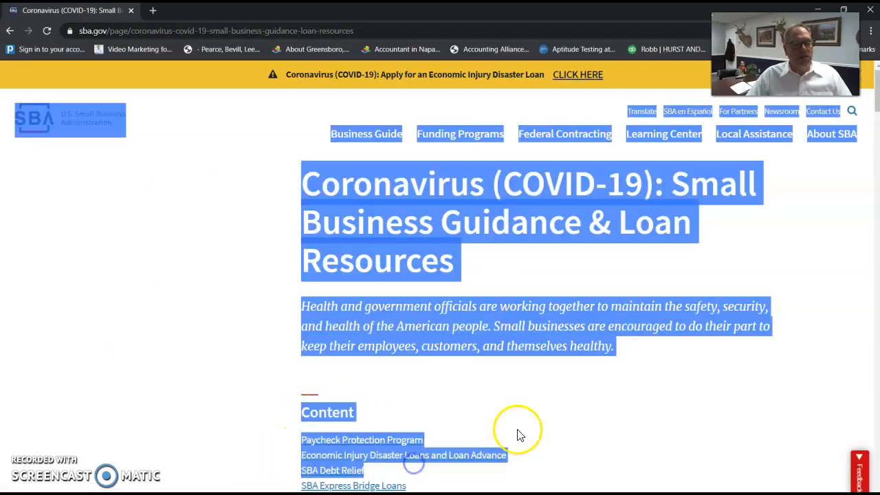
click(526, 463)
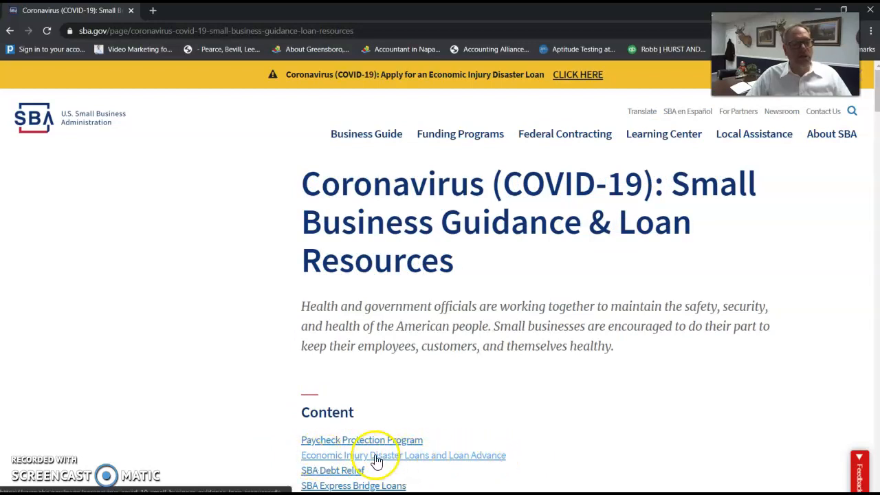
drag(290, 460, 512, 460)
click(446, 456)
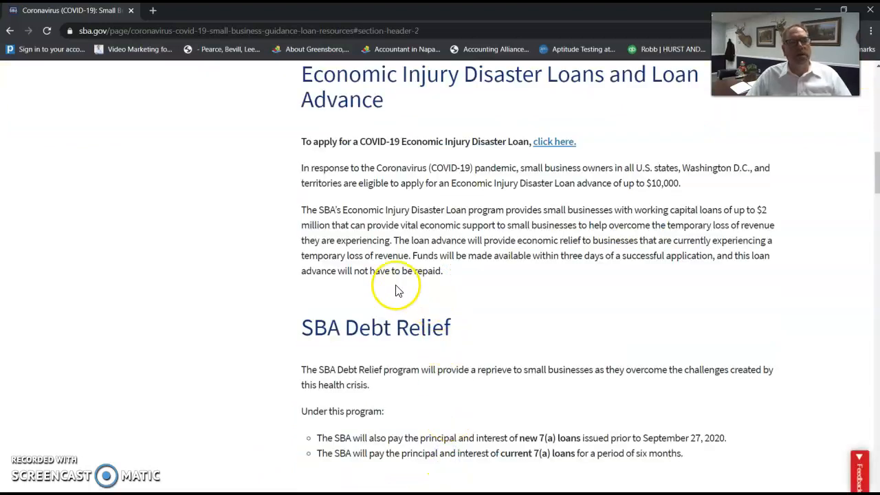
click(558, 143)
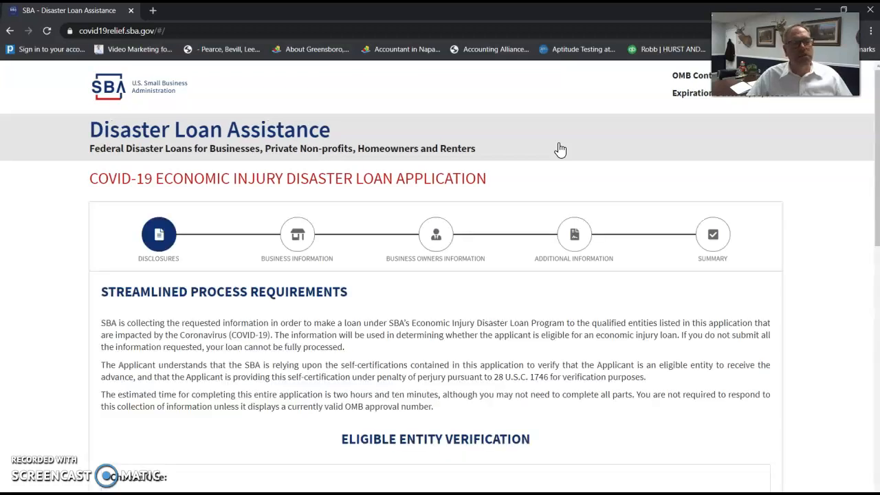
Choose 'Applicant is a business with not more than 500 employees' under Eligible Entity Verification.
scroll(469, 322, down, 3)
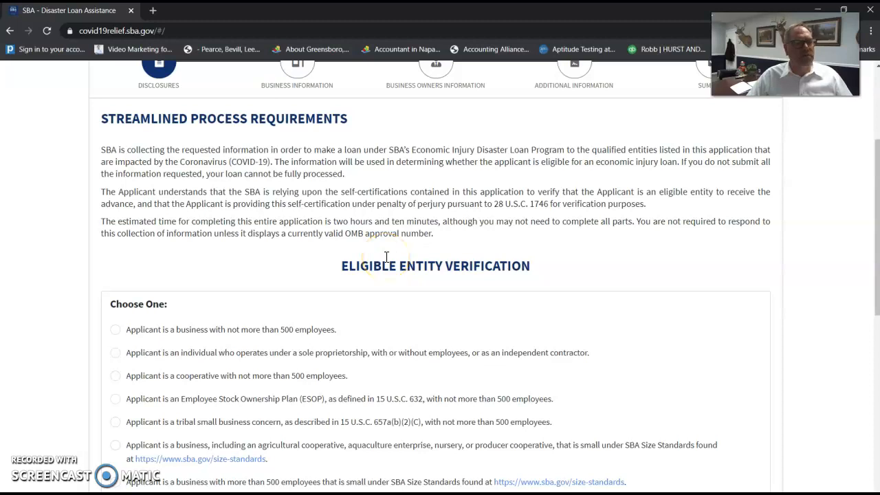
scroll(386, 257, down, 3)
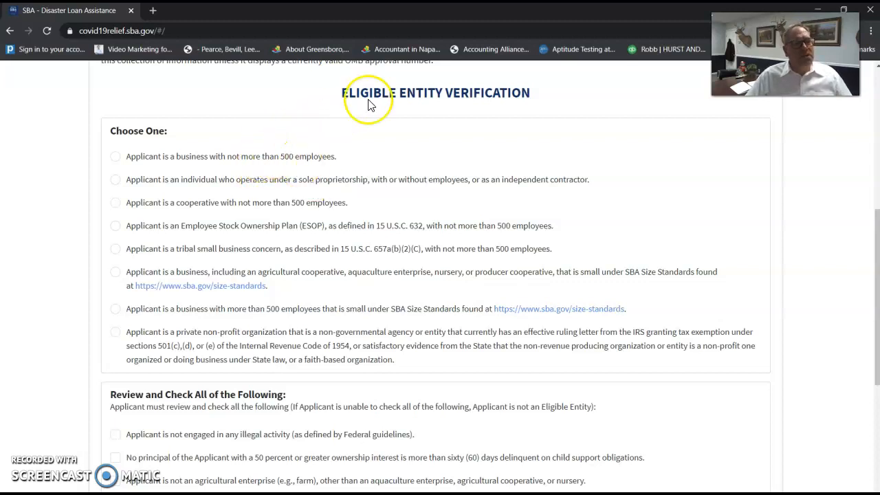
drag(337, 92, 533, 104)
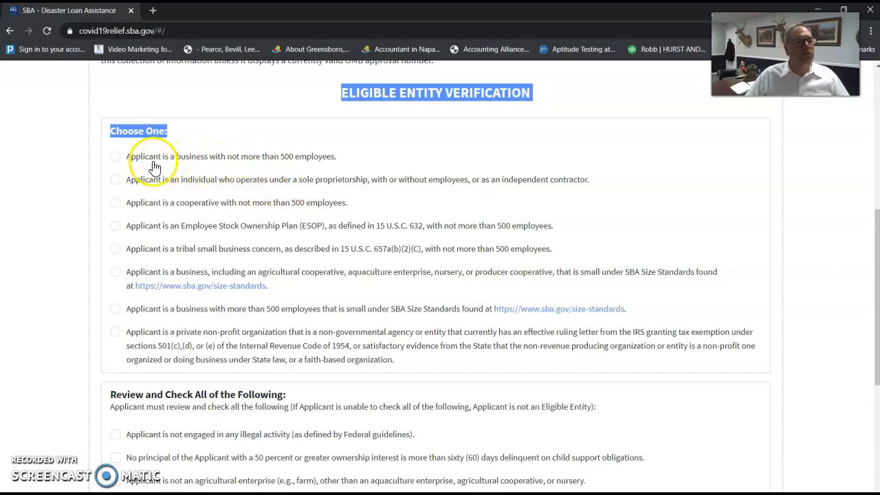
drag(141, 157, 316, 158)
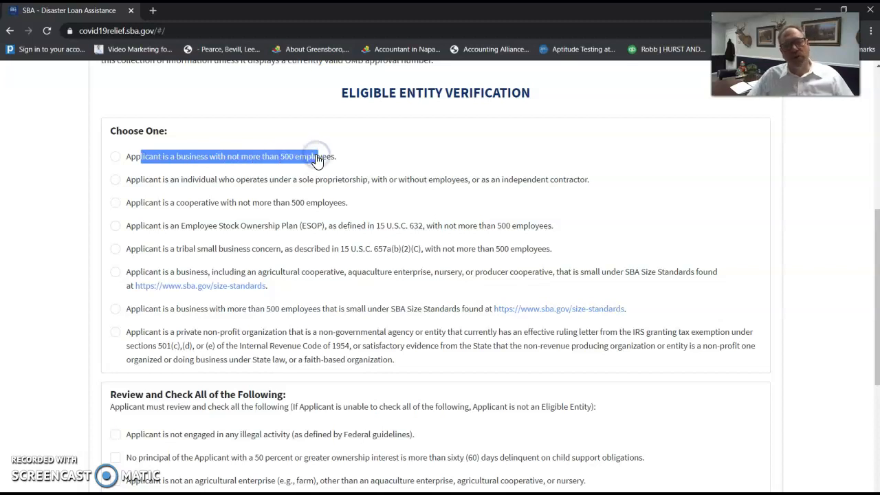
drag(330, 158, 317, 158)
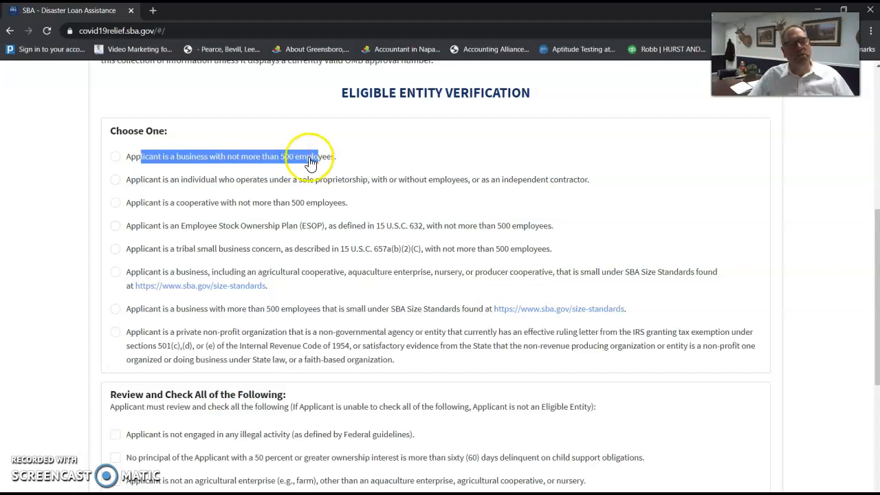
click(117, 159)
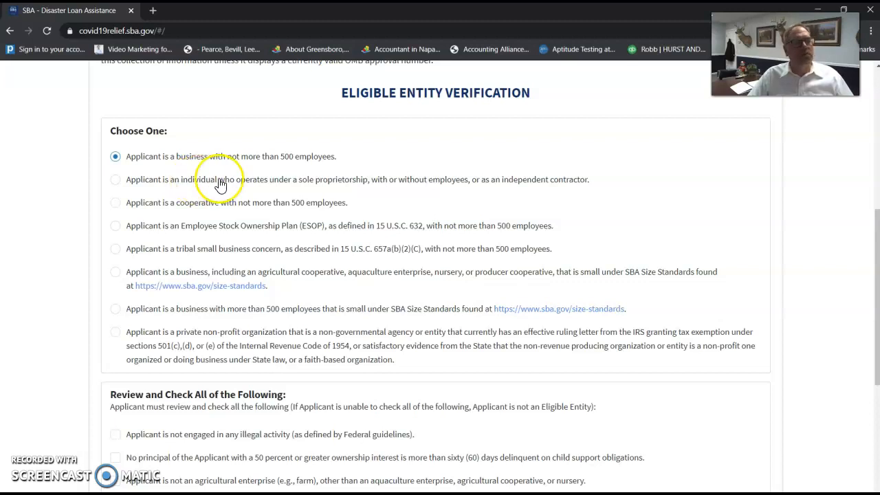
drag(136, 178, 561, 183)
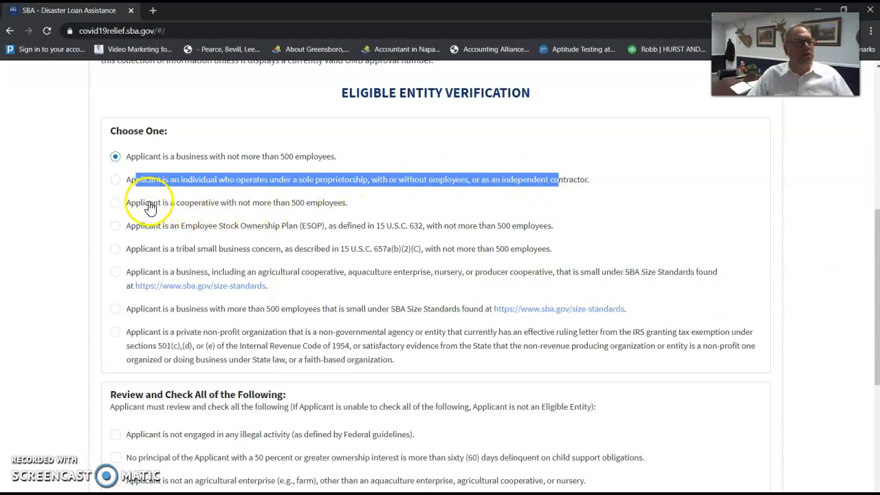
drag(180, 249, 247, 249)
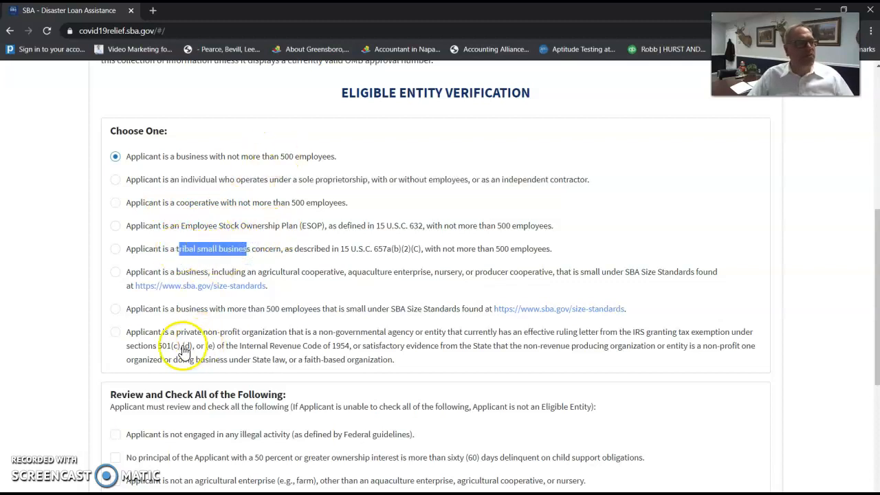
drag(141, 333, 419, 330)
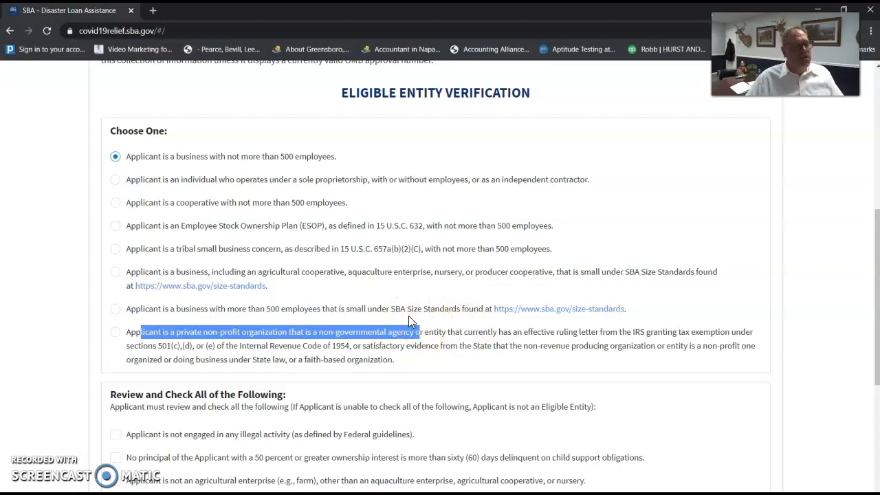
Check the illegal activity, child support, agricultural, prurient and gambling revenue statements.
scroll(409, 316, down, 3)
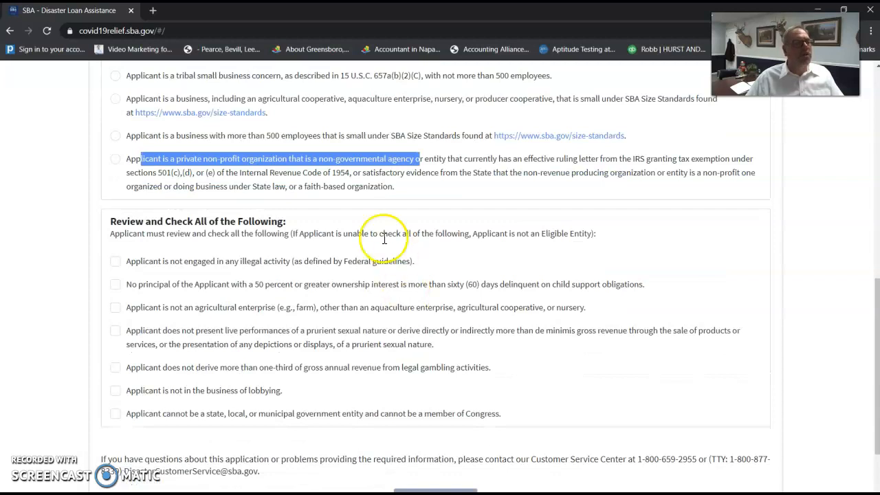
drag(132, 234, 471, 234)
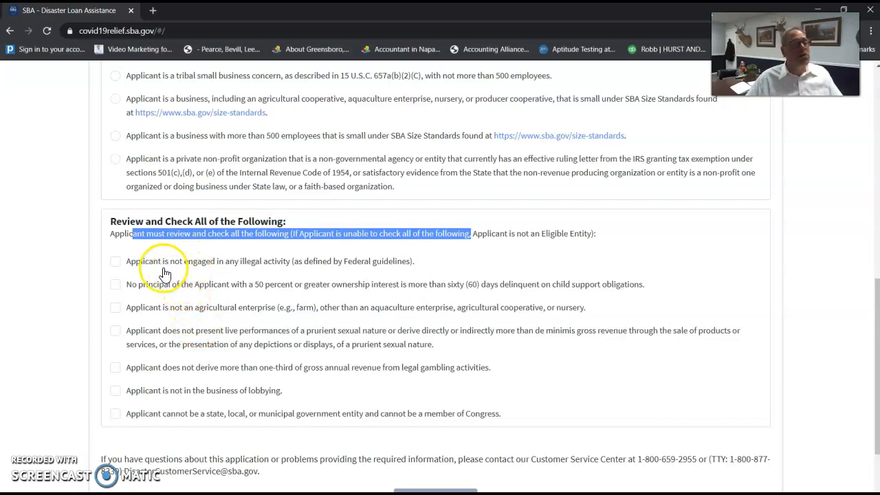
click(115, 266)
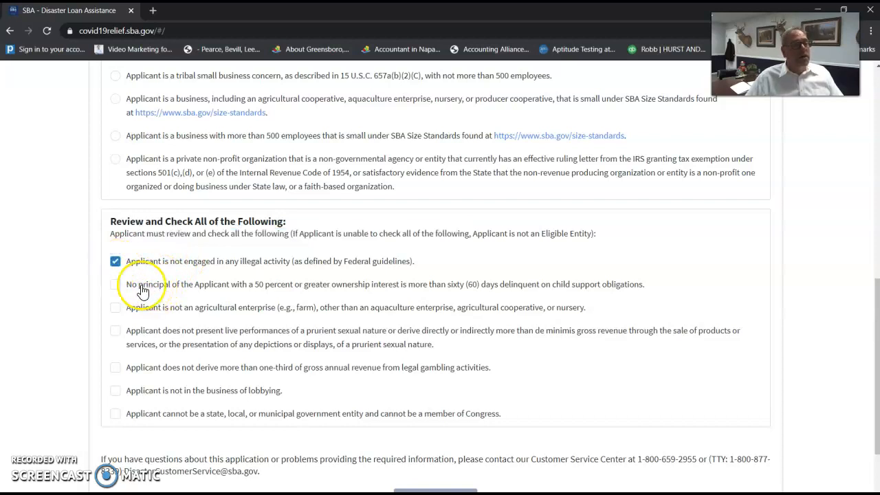
click(218, 287)
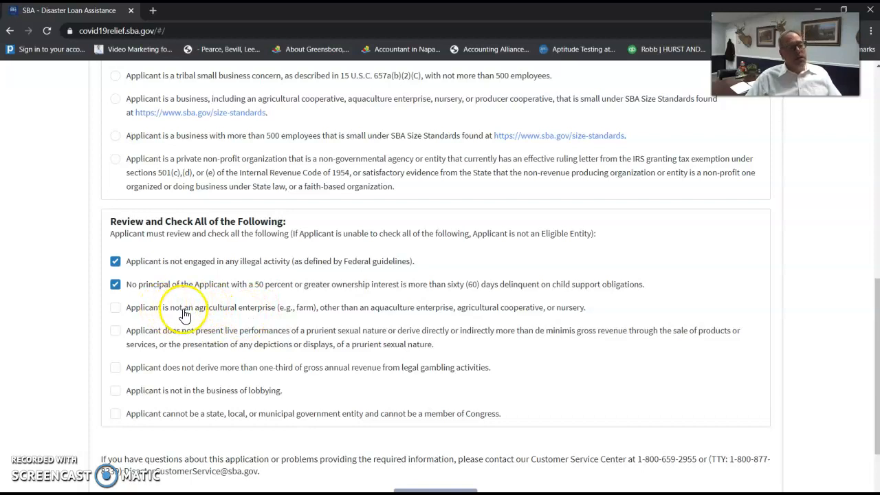
drag(160, 312, 318, 312)
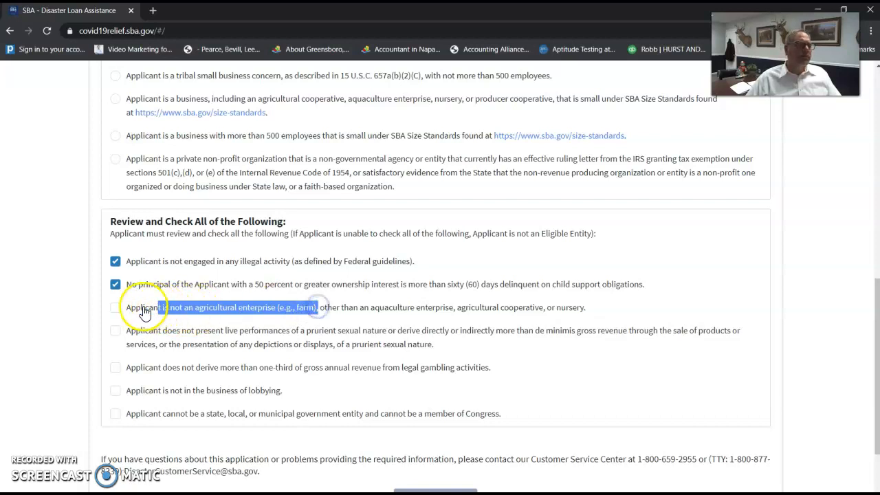
click(117, 309)
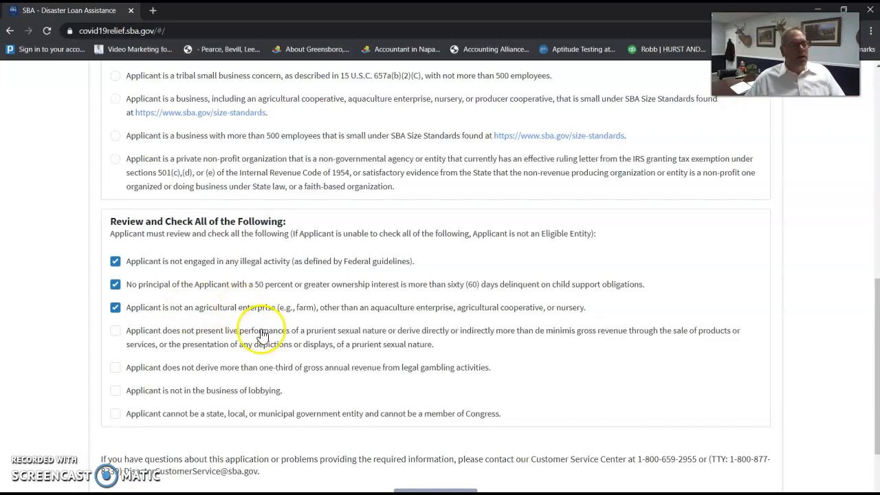
drag(149, 331, 392, 334)
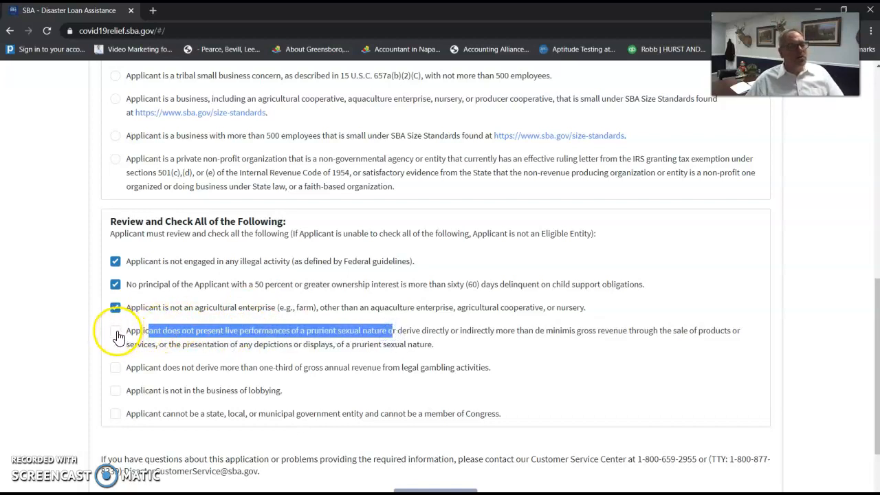
click(117, 336)
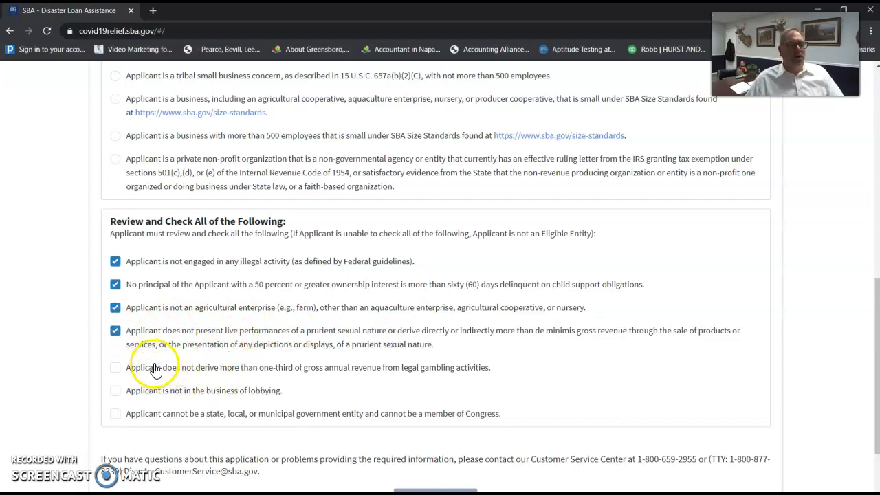
drag(176, 369, 391, 377)
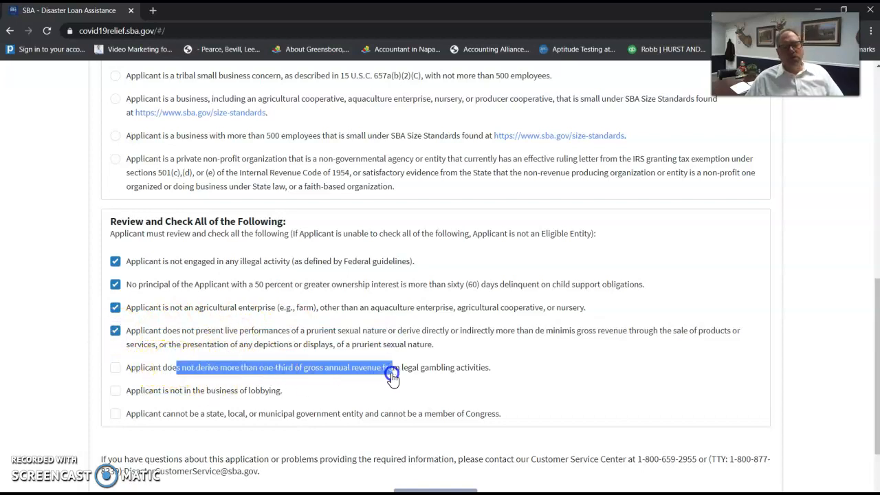
click(115, 368)
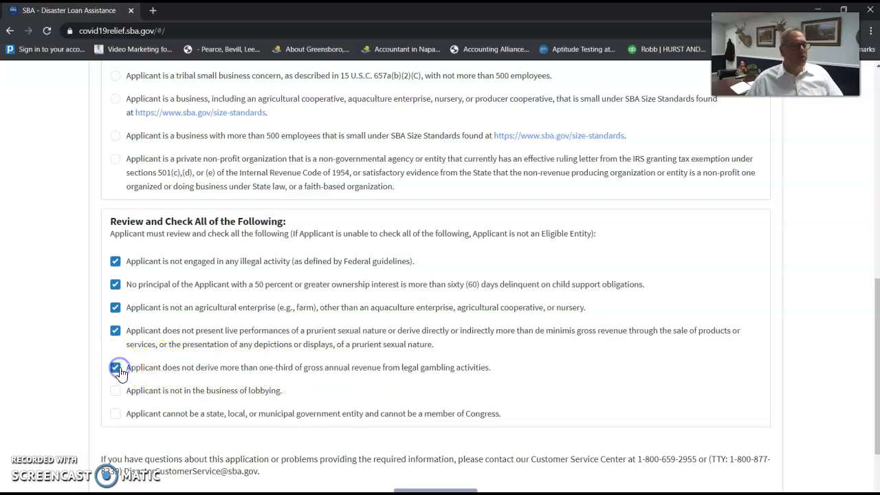
Certify no lobbying and not a government entity, then continue to Business Information.
drag(154, 391, 259, 393)
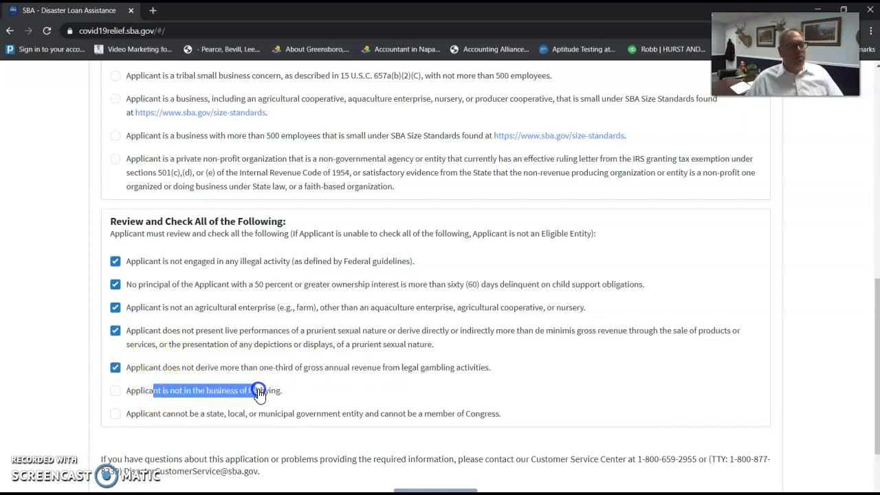
click(116, 391)
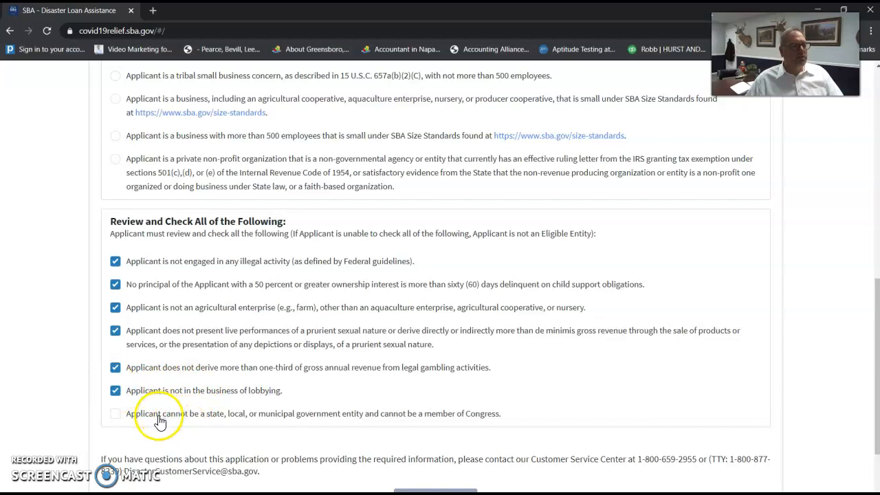
drag(180, 415, 341, 418)
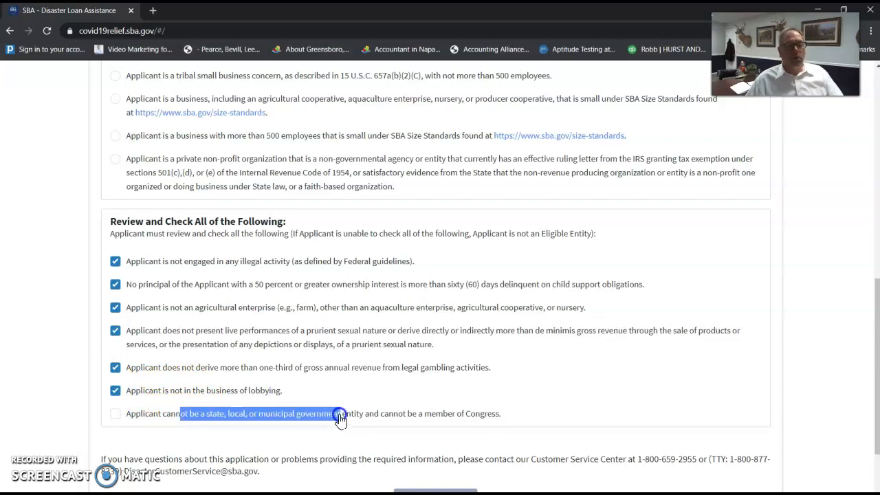
click(115, 414)
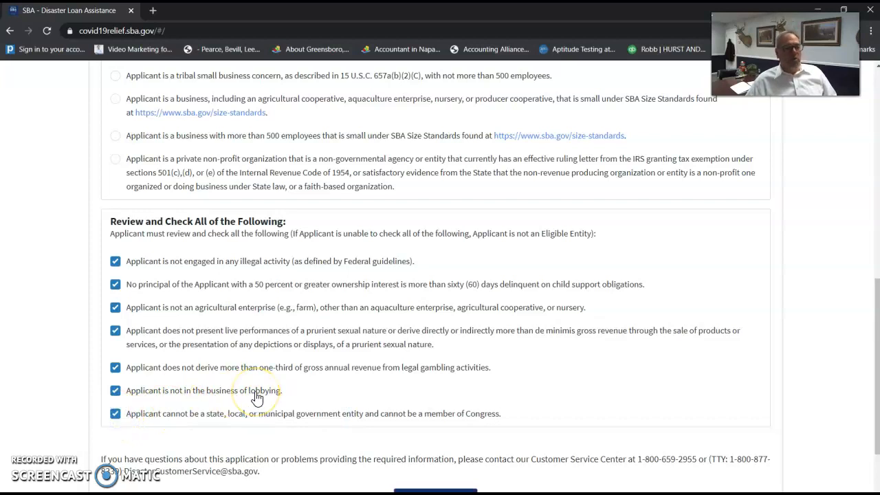
scroll(257, 393, down, 2)
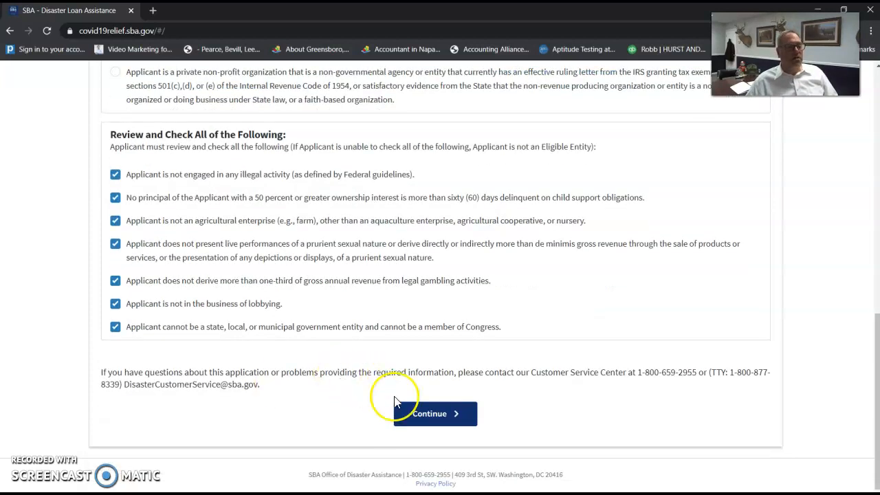
click(437, 417)
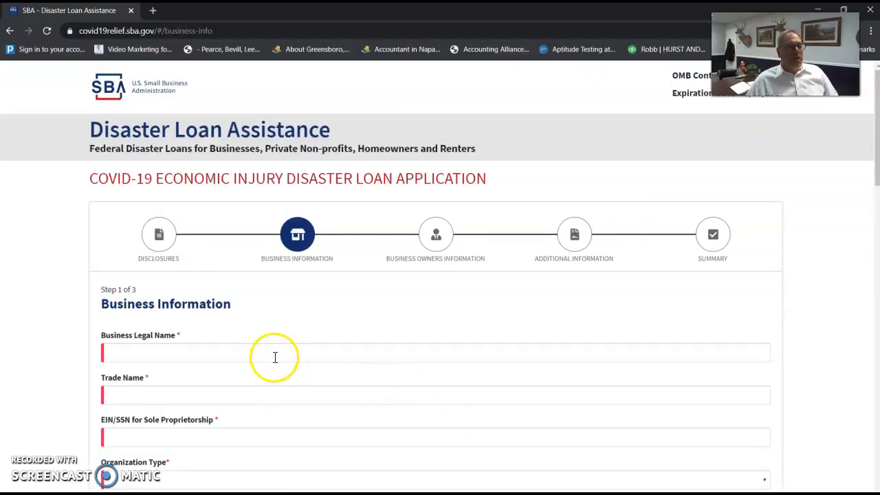
Enter the business legal and trade names and the business EIN.
scroll(275, 357, down, 3)
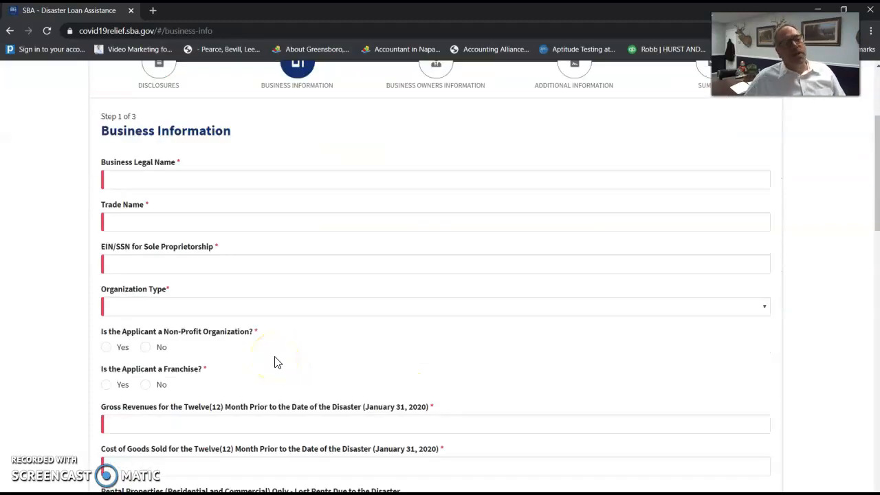
click(305, 182)
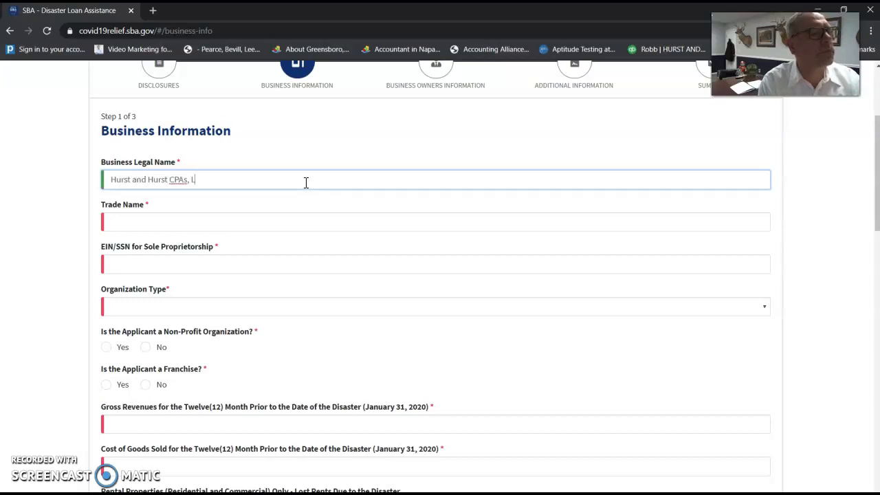
key(Tab)
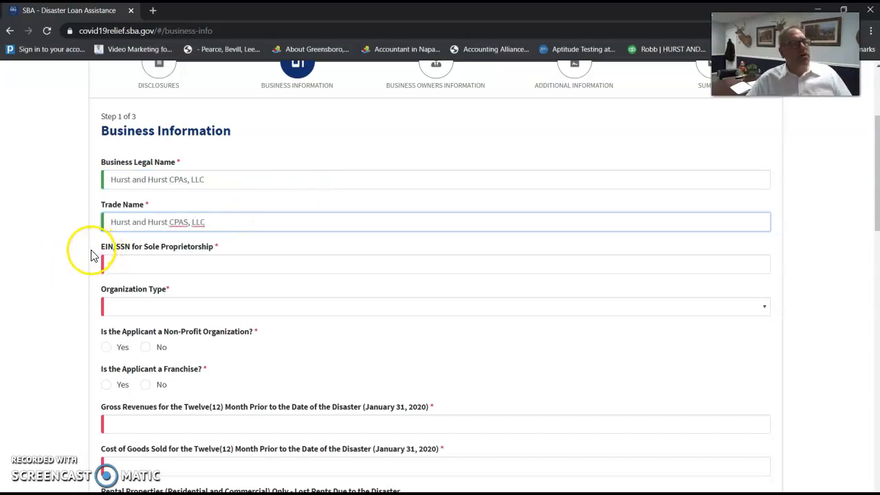
drag(92, 255, 111, 271)
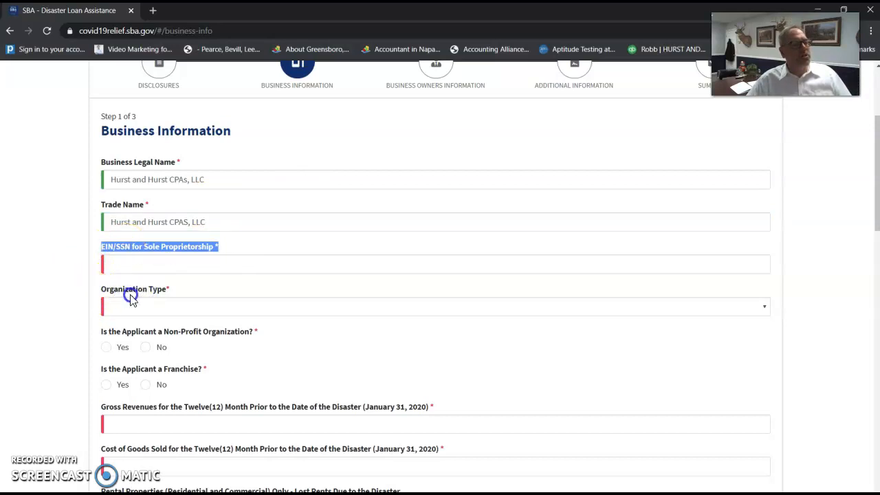
drag(190, 291, 102, 290)
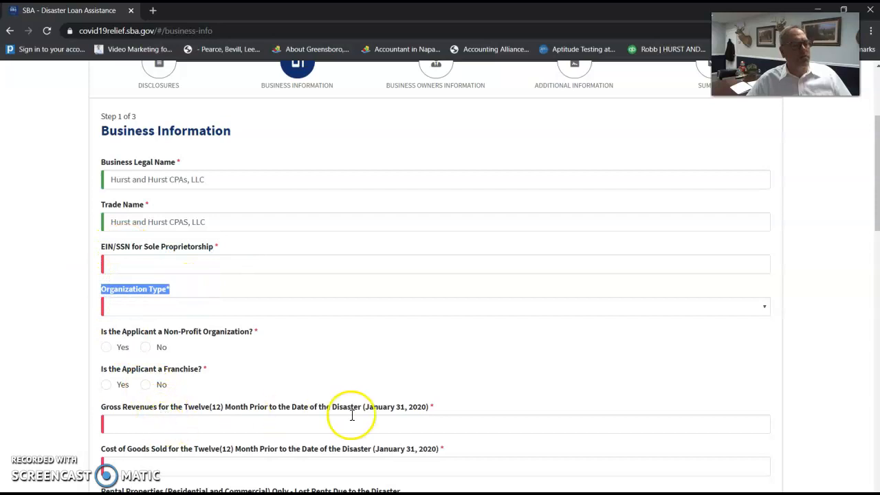
drag(435, 408, 270, 406)
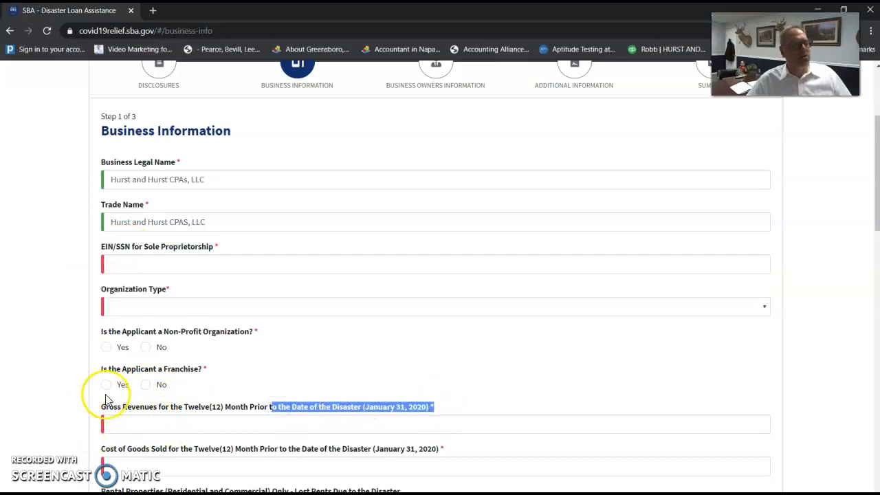
click(149, 262)
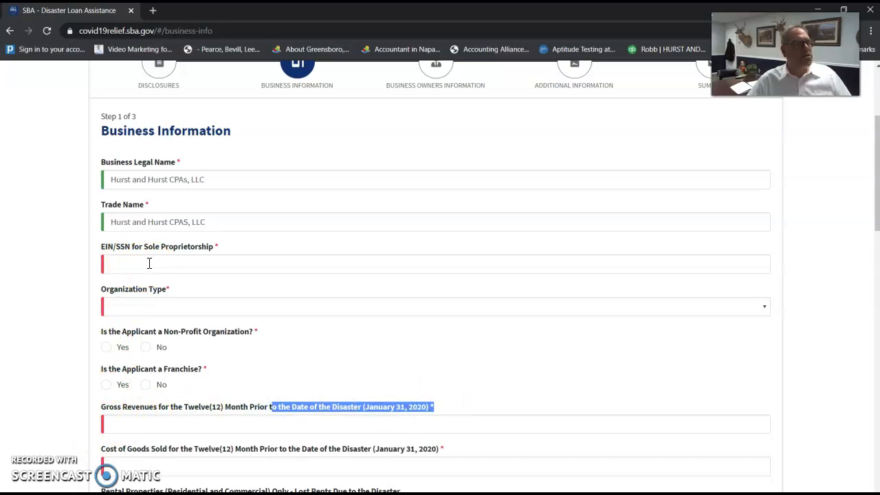
click(149, 262)
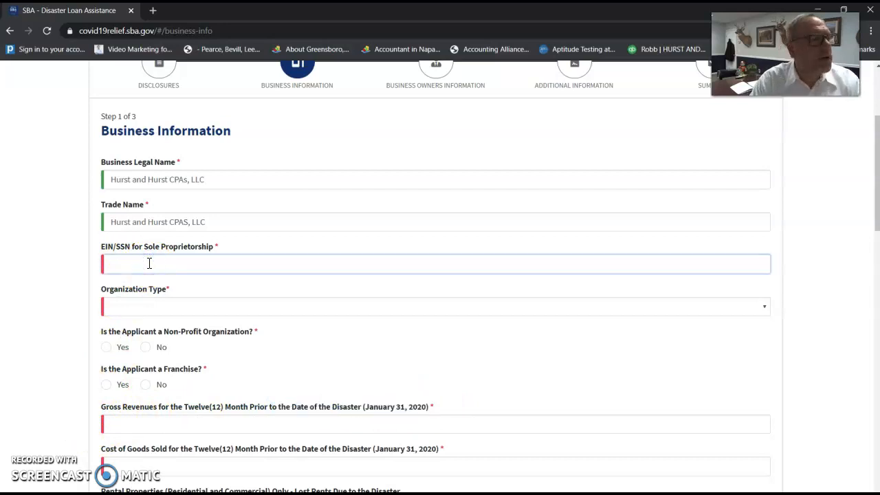
text(99-999)
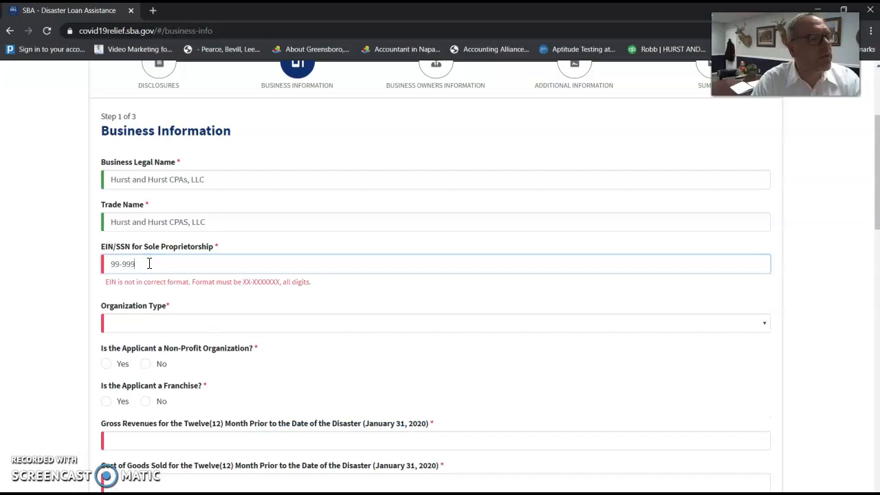
text(9999)
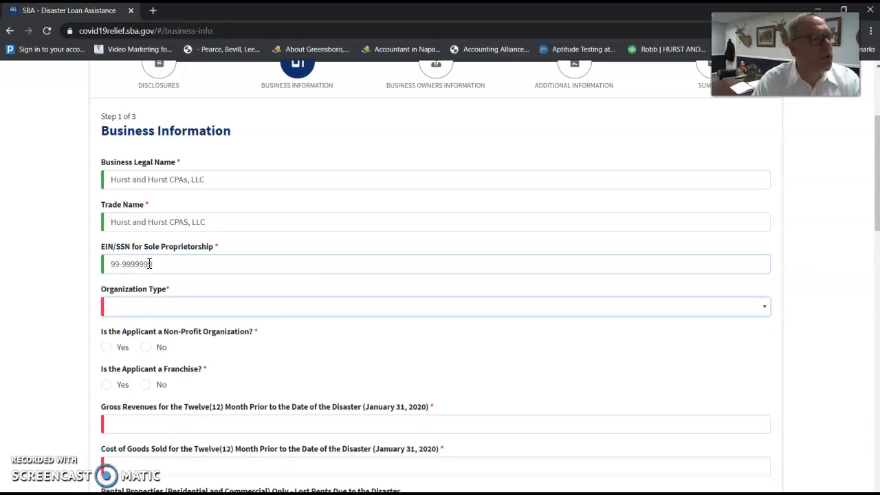
Set Organization Type to Limited Liability Company and answer No to non-profit and franchise.
click(308, 309)
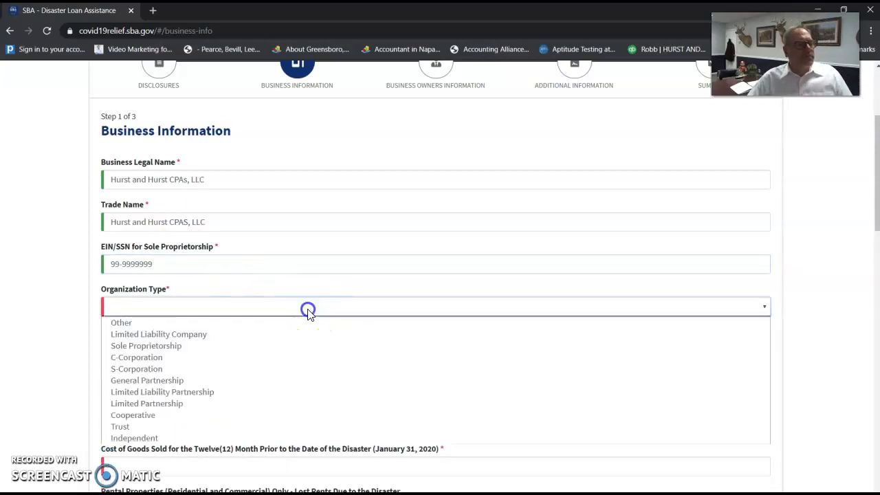
click(193, 336)
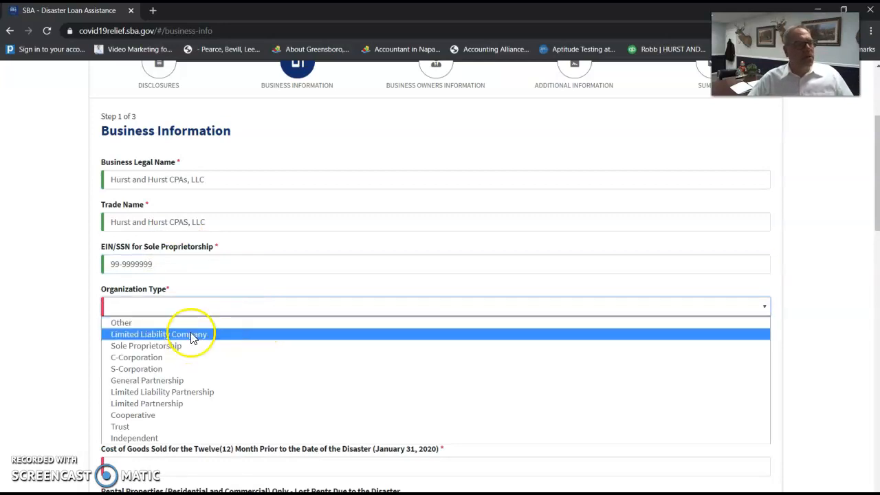
click(195, 335)
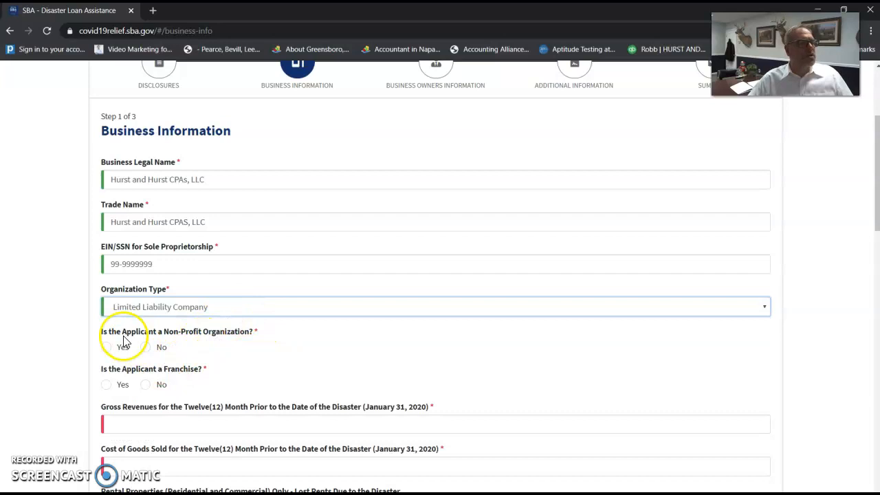
drag(108, 331, 208, 331)
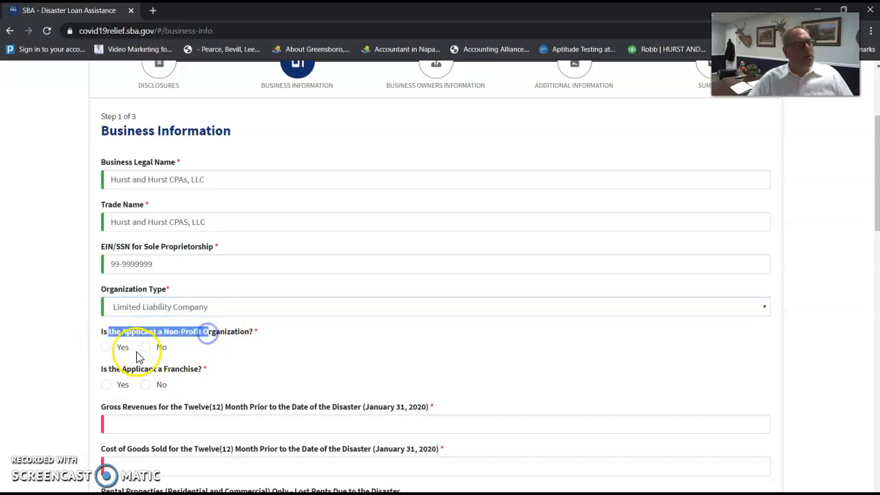
click(145, 347)
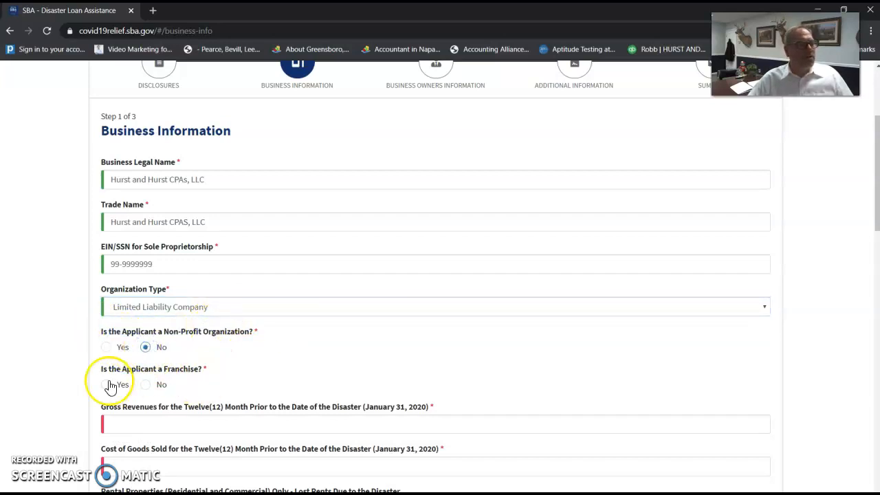
drag(110, 369, 187, 369)
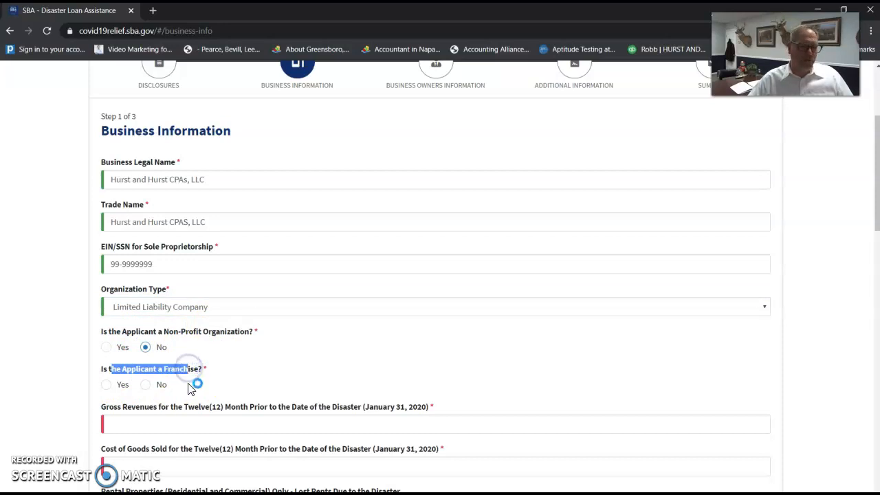
click(145, 386)
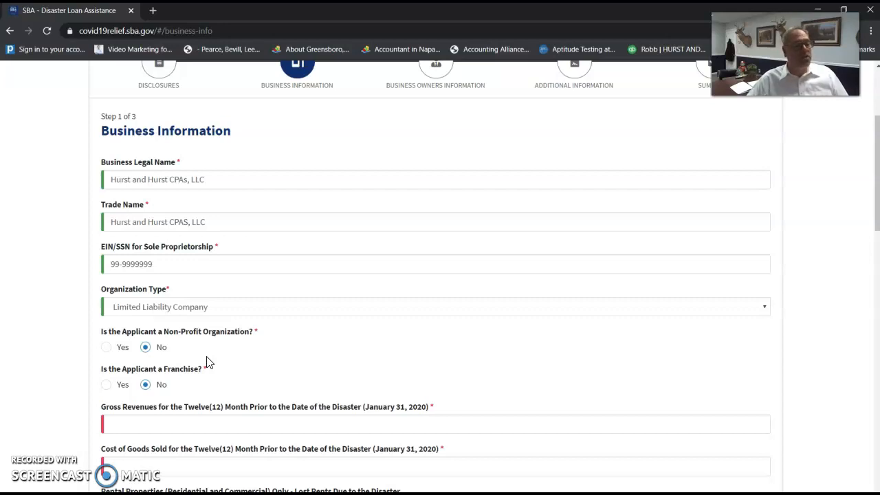
scroll(220, 357, down, 3)
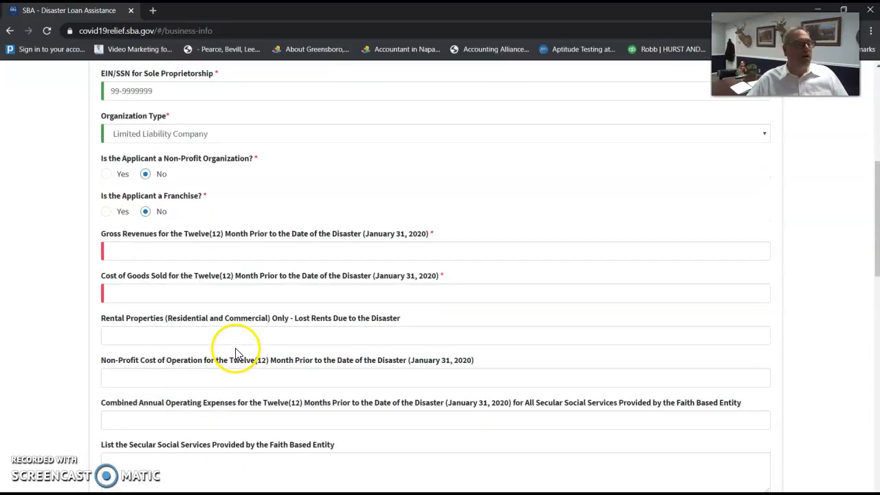
click(134, 234)
drag(134, 233, 352, 233)
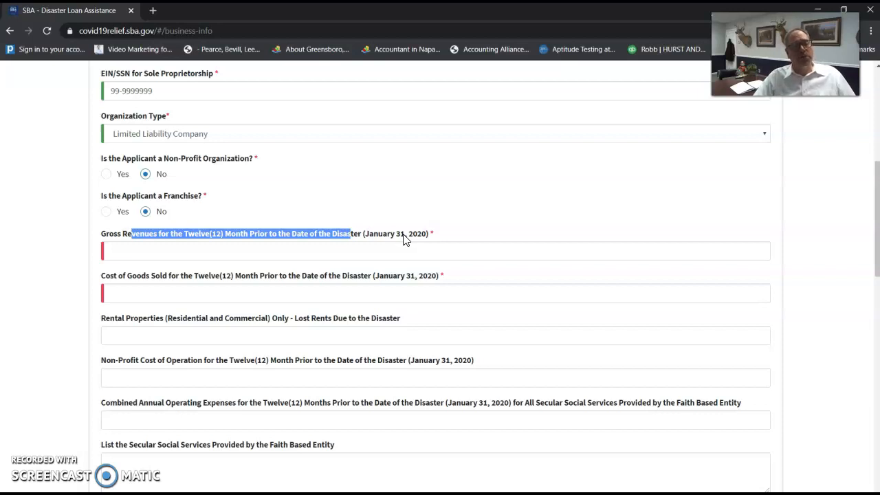
click(240, 250)
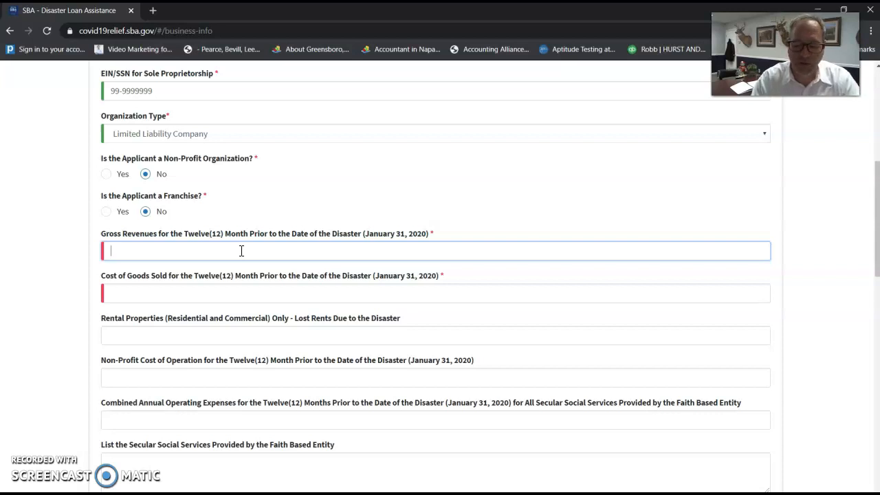
text(250000)
key(Tab)
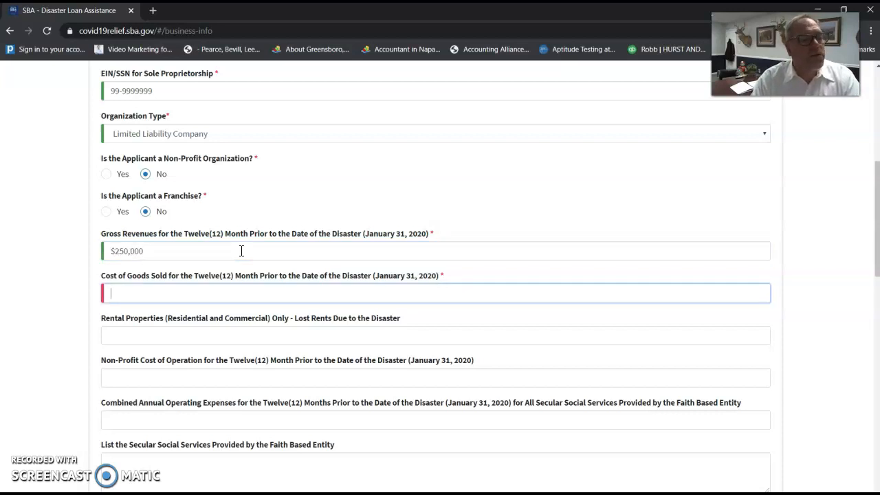
text(10)
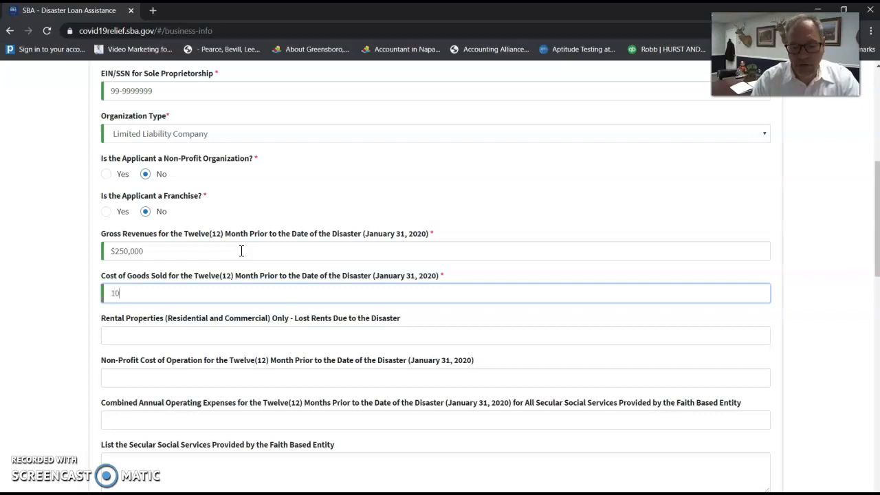
text(,000)
key(Tab)
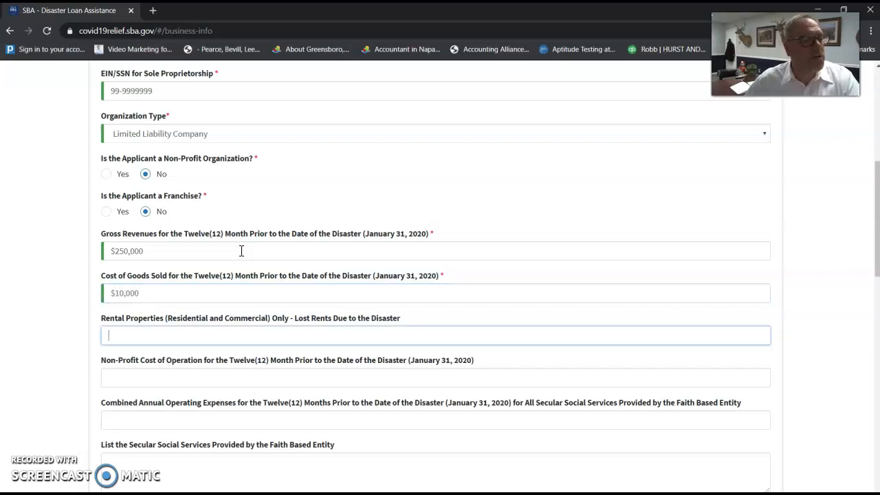
click(102, 320)
mouse_move(101, 321)
mouse_down()
mouse_move(358, 317)
mouse_move(110, 317)
mouse_up()
drag(103, 360, 409, 359)
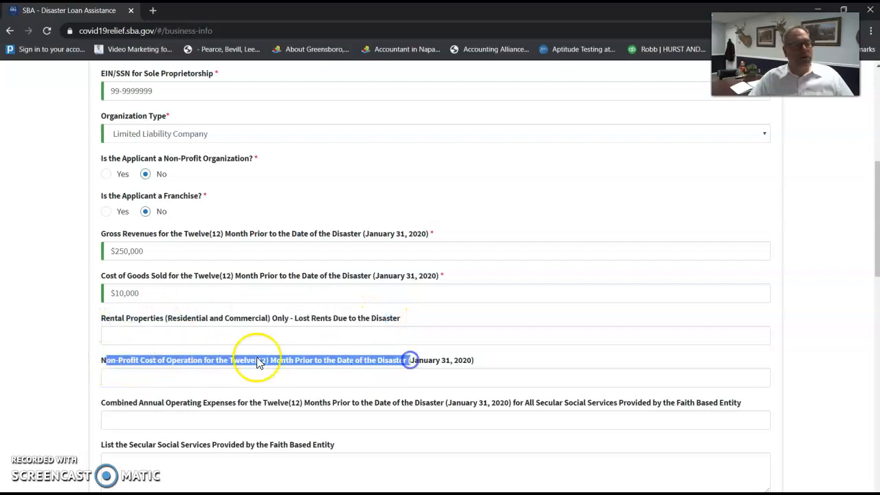
scroll(232, 324, down, 3)
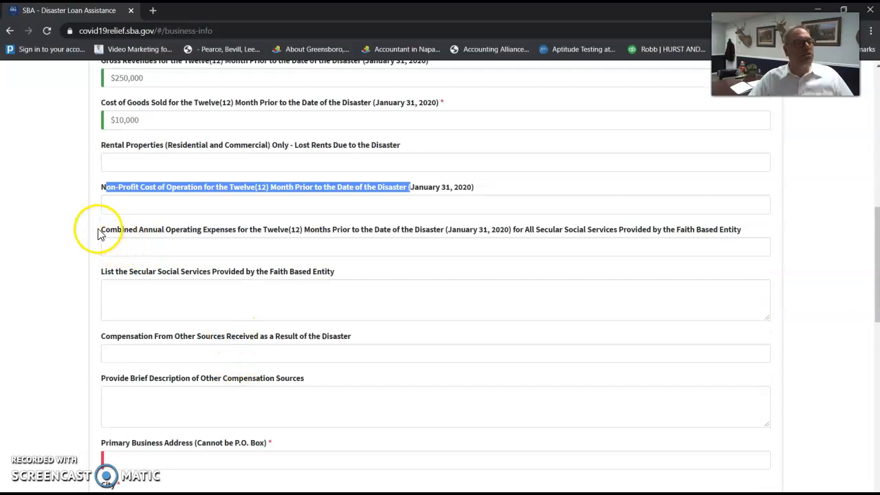
drag(99, 234, 251, 231)
click(174, 295)
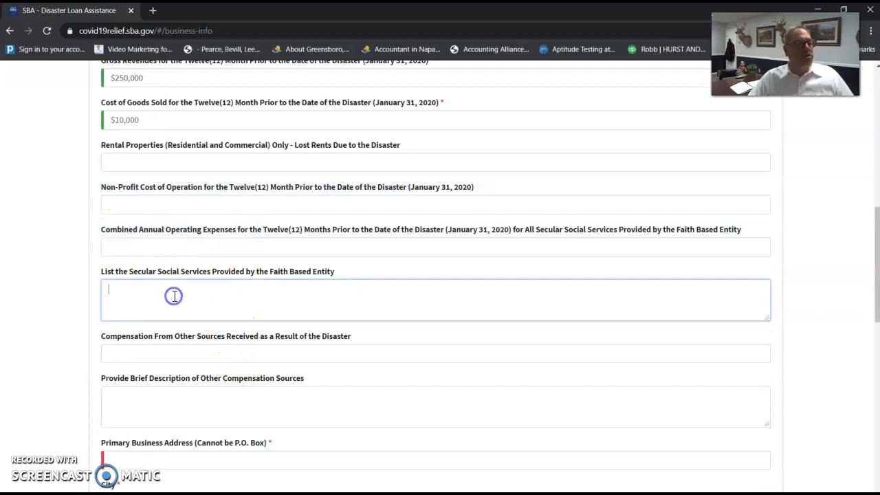
drag(130, 336, 222, 342)
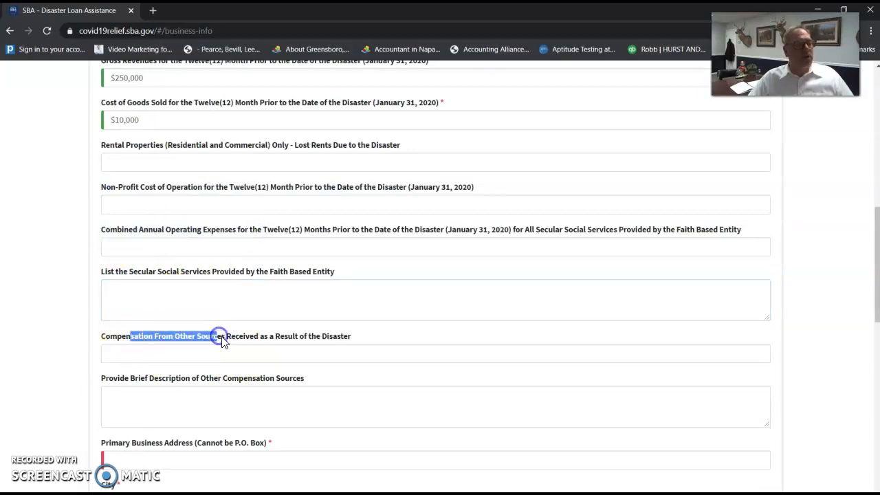
scroll(219, 339, down, 3)
Enter the business street address and city, and choose Georgia as the state.
click(182, 289)
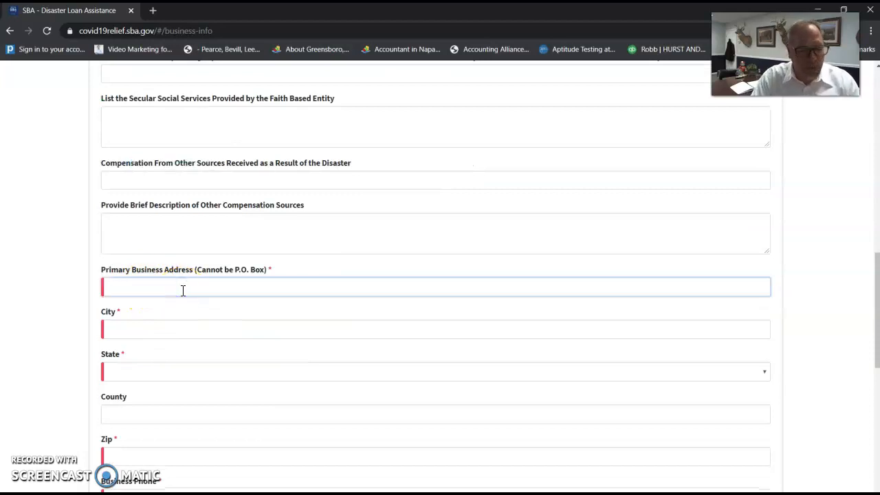
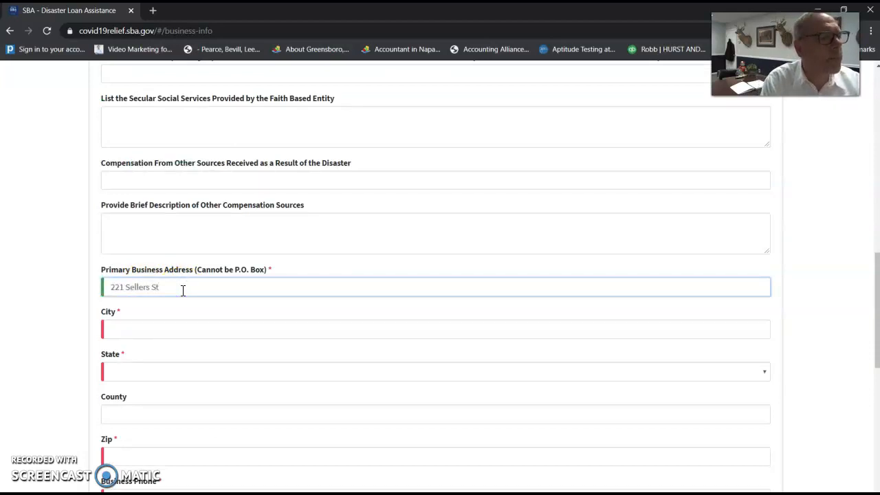
key(Tab)
text(Doug)
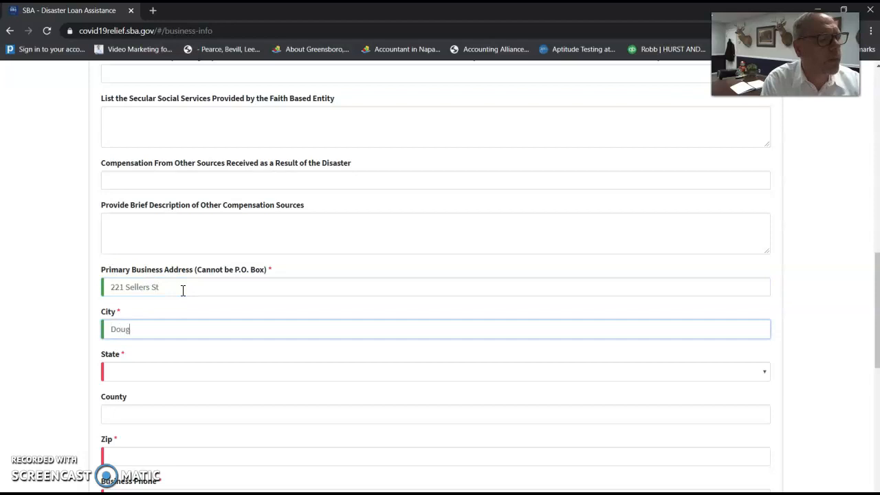
text(las, GA)
key(Tab)
key(Tab)
click(190, 373)
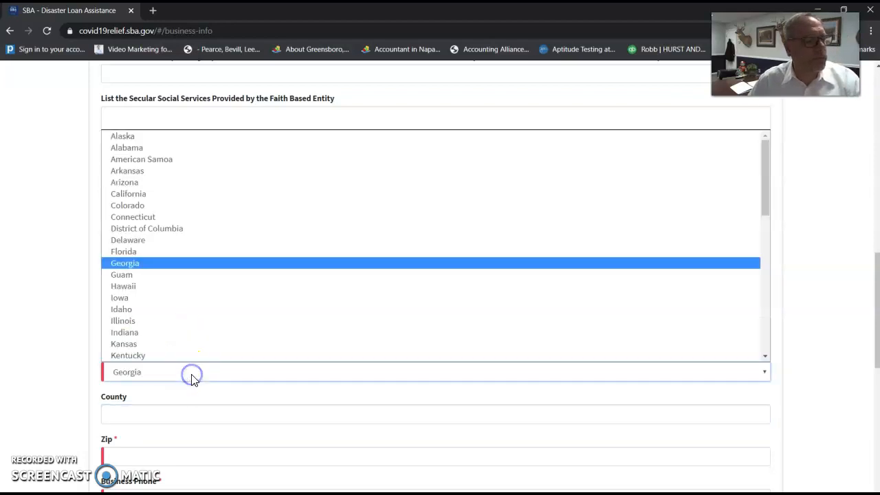
click(165, 268)
Fill in the county, ZIP code and business phone number.
click(179, 415)
text(Coffee)
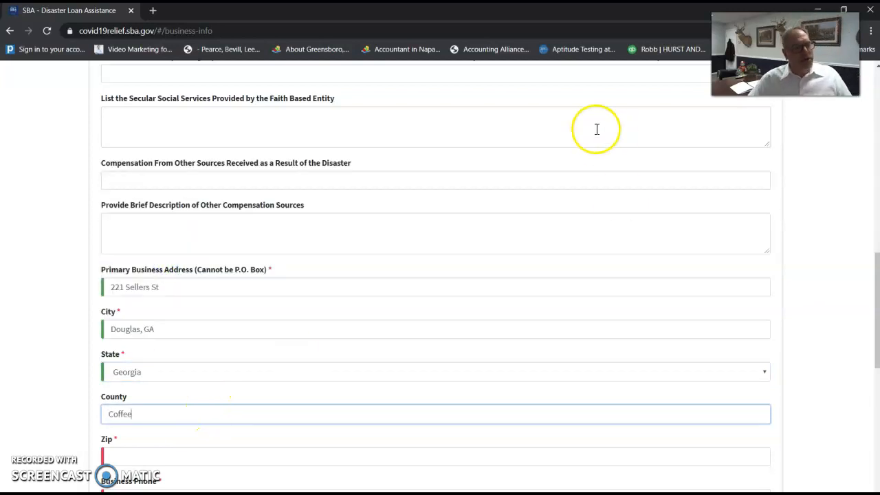
scroll(284, 327, down, 3)
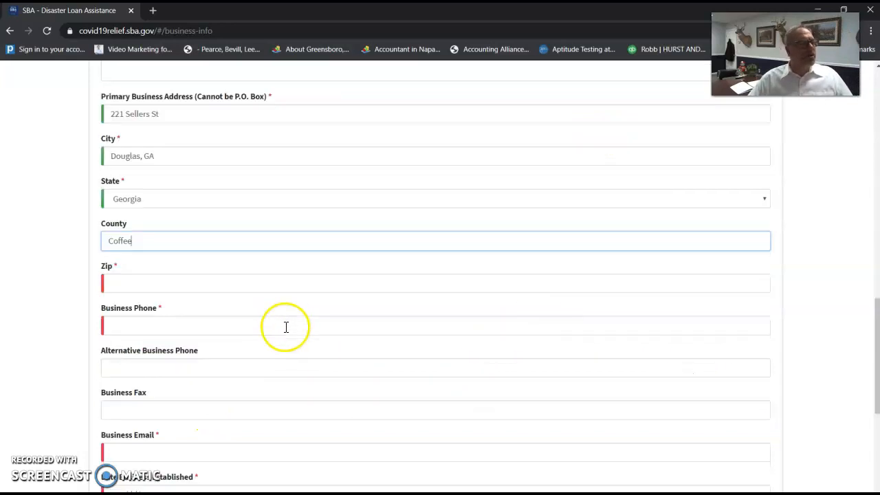
click(245, 284)
text(31533)
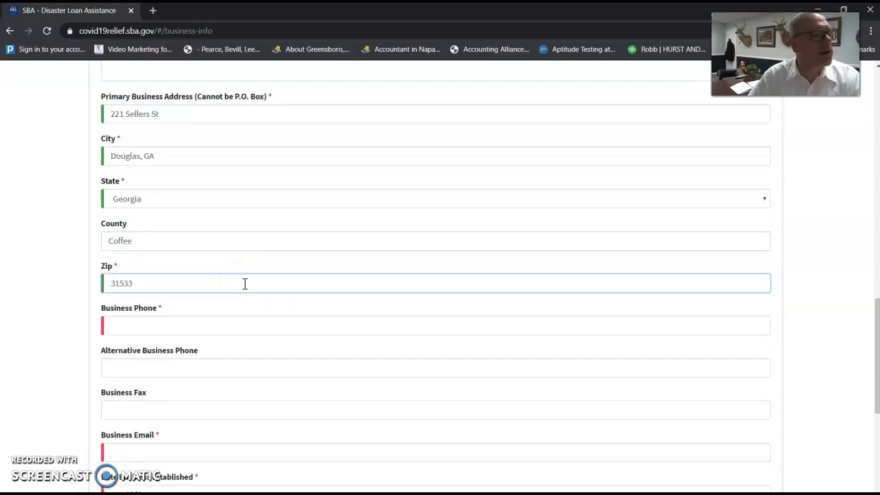
key(Tab)
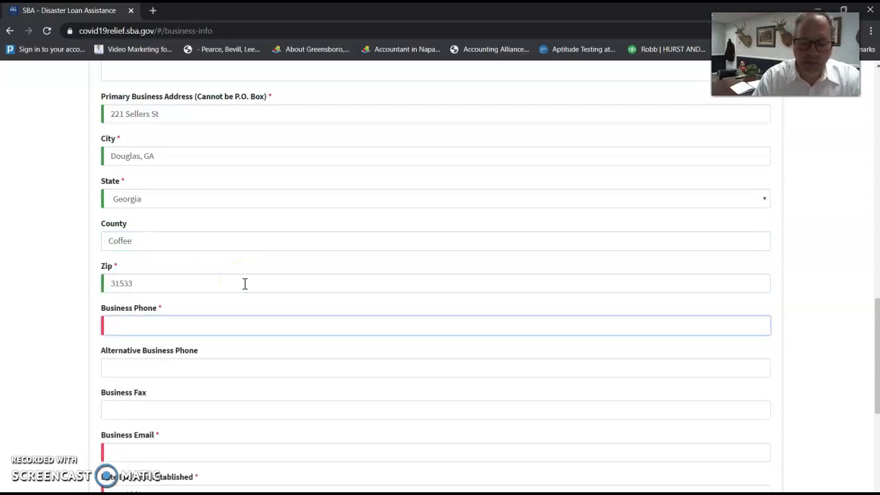
key(Tab)
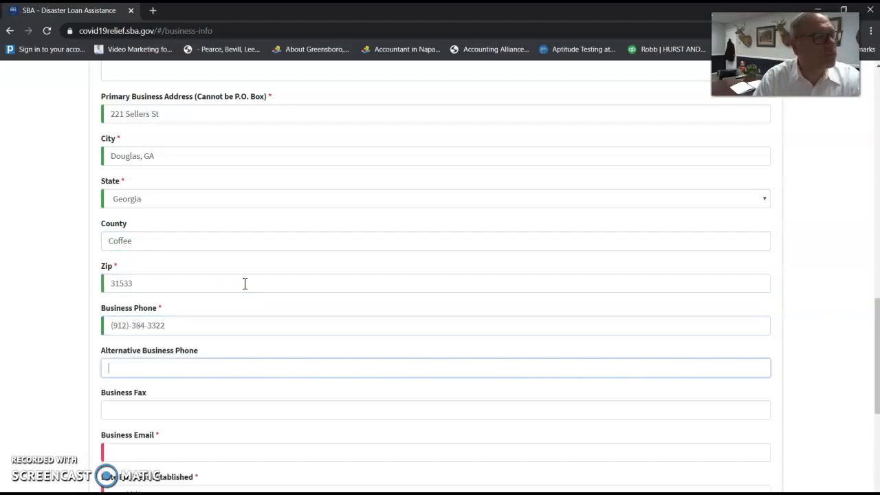
Enter the business e-mail, established date 05/01/1966 and ownership start date 01/01/1994.
scroll(275, 286, down, 3)
click(177, 276)
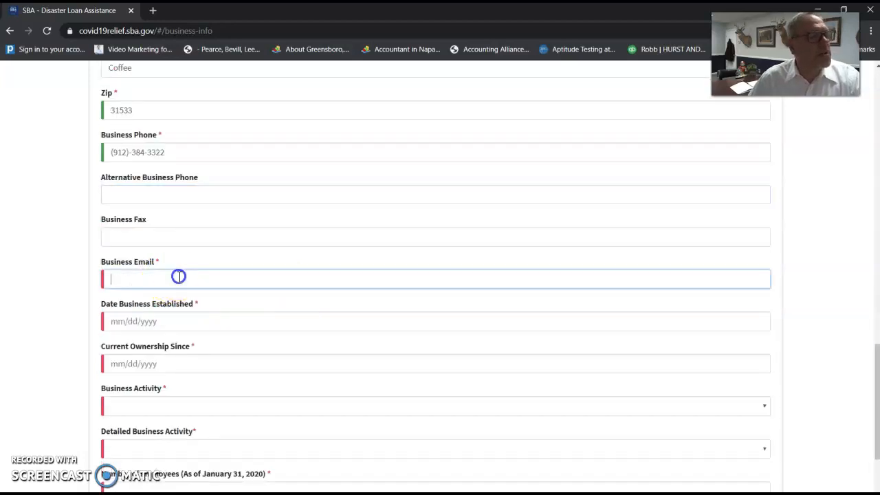
text(andhurst.com)
key(Tab)
text(05/01)
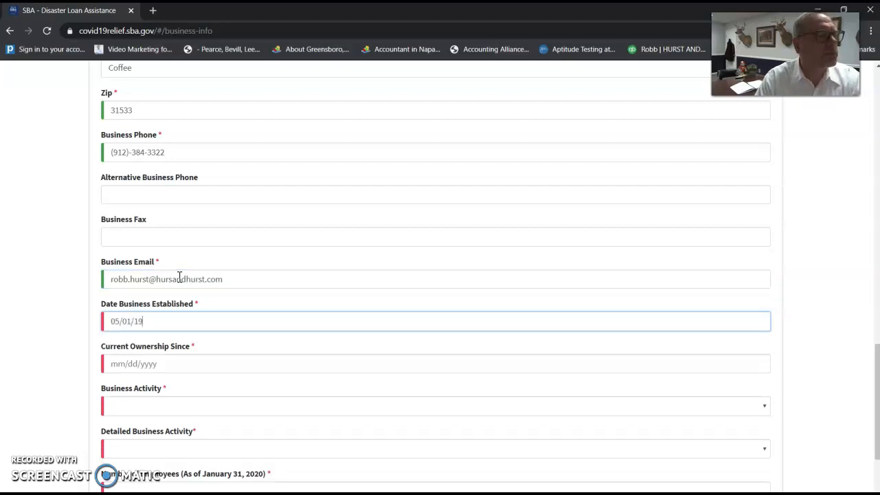
text(/1966)
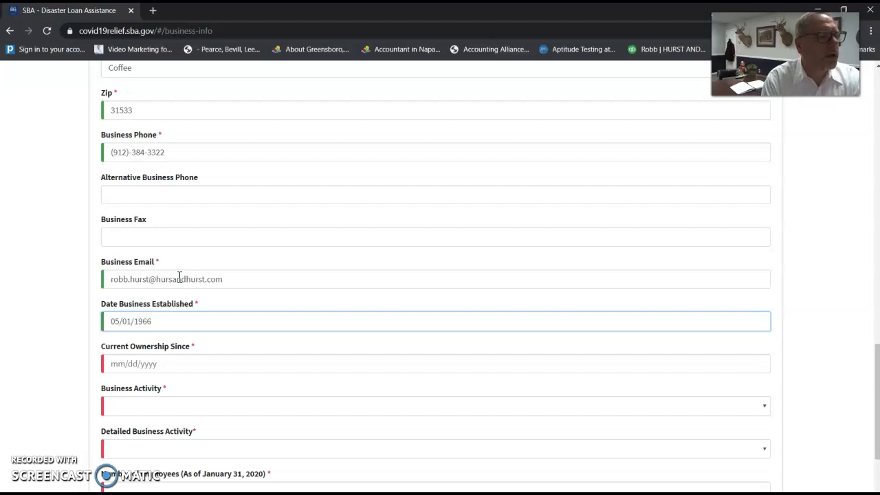
key(Tab)
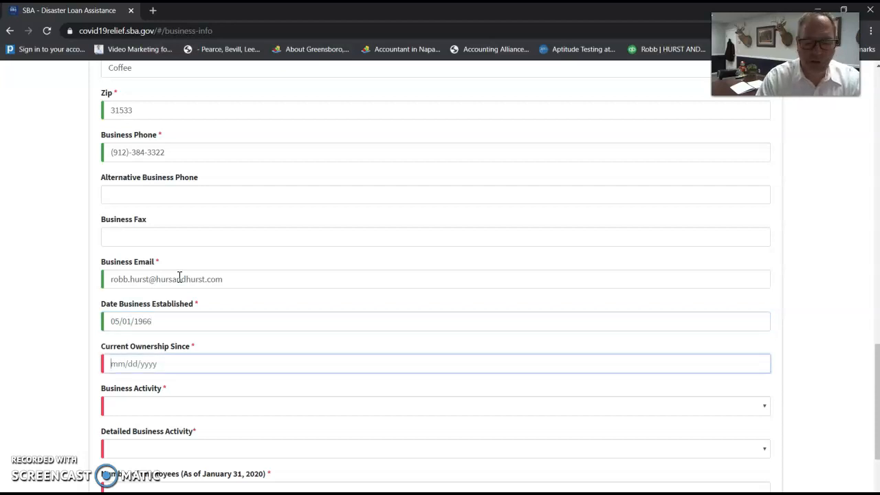
text(0)
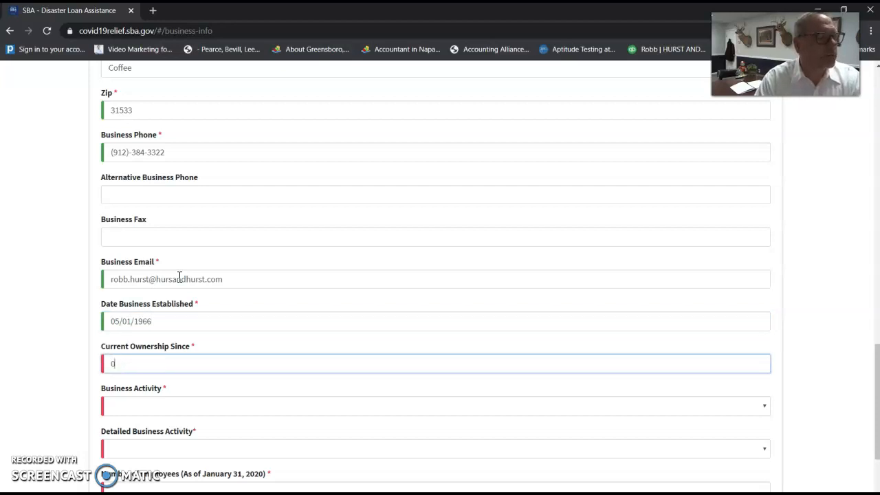
text(1/01/1994)
Set business activity to Finance / Accounting, enter 10 employees, and submit the page.
key(Tab)
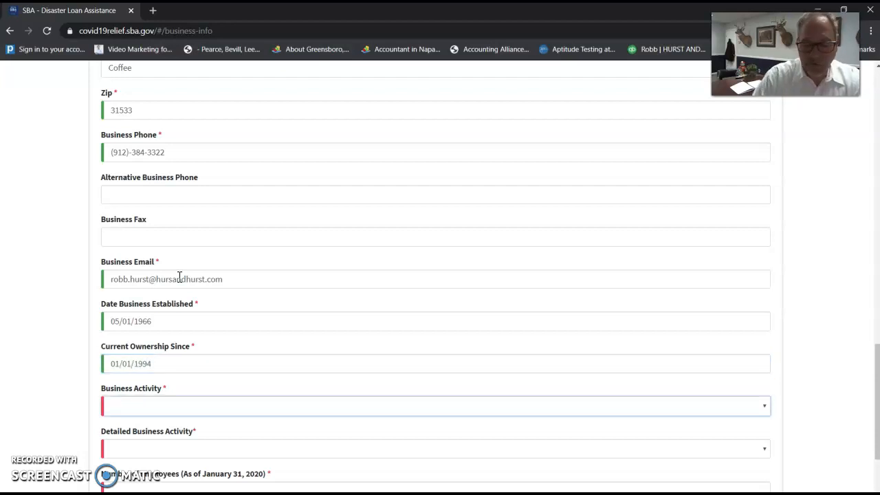
scroll(138, 344, down, 2)
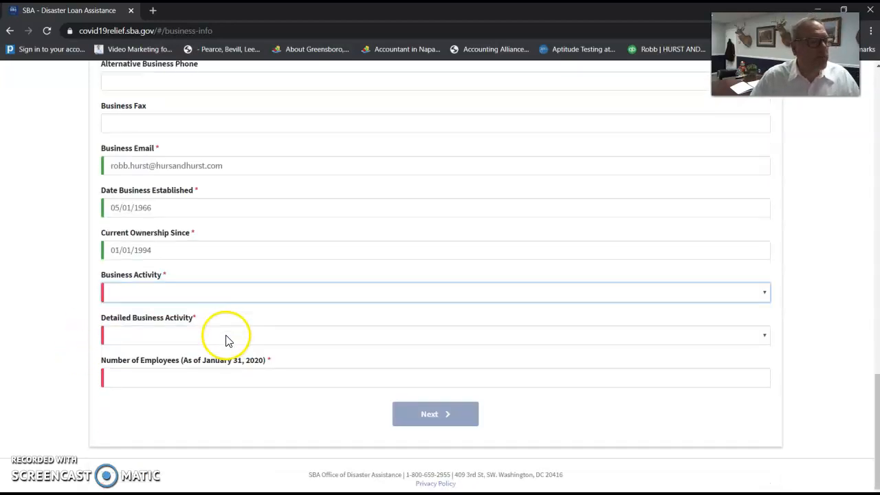
click(185, 295)
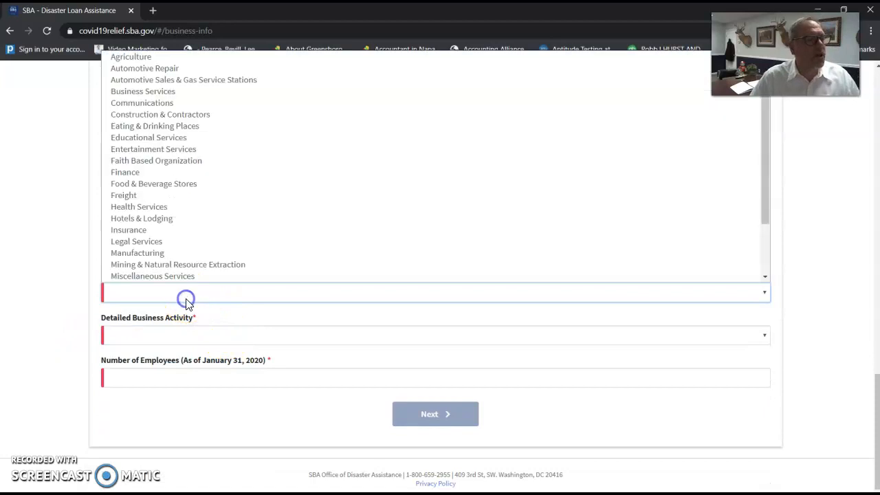
click(176, 91)
click(219, 334)
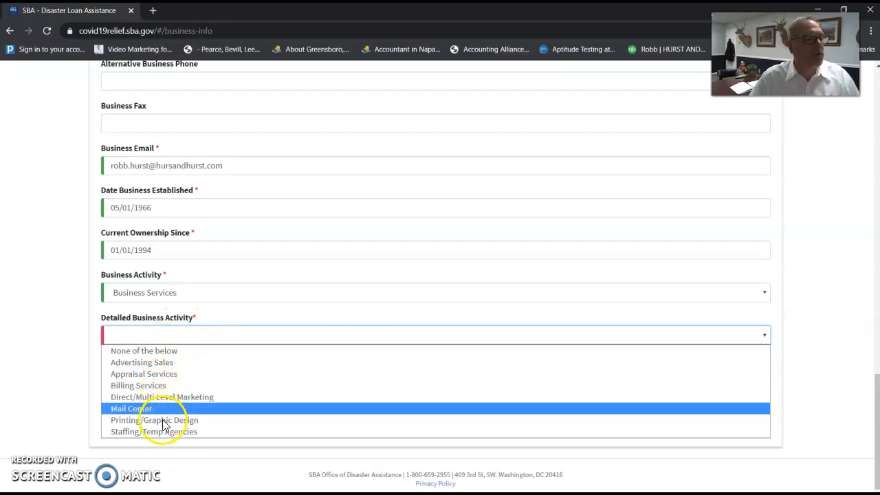
click(184, 294)
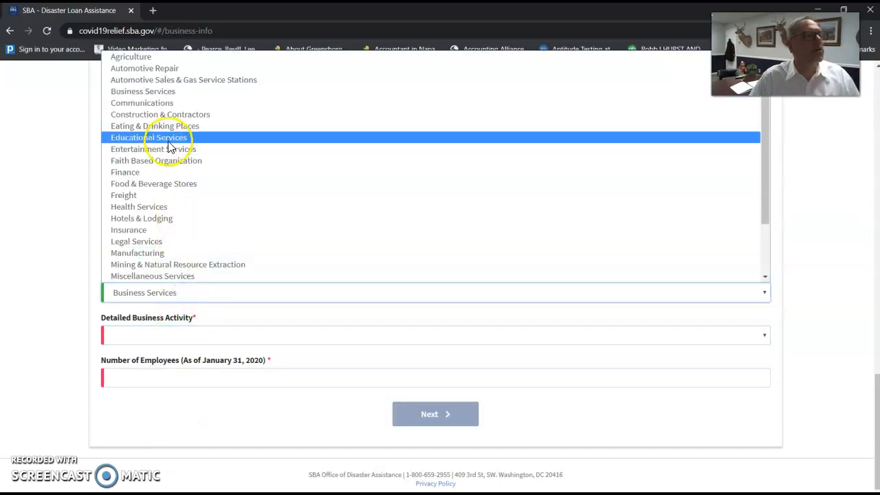
click(163, 172)
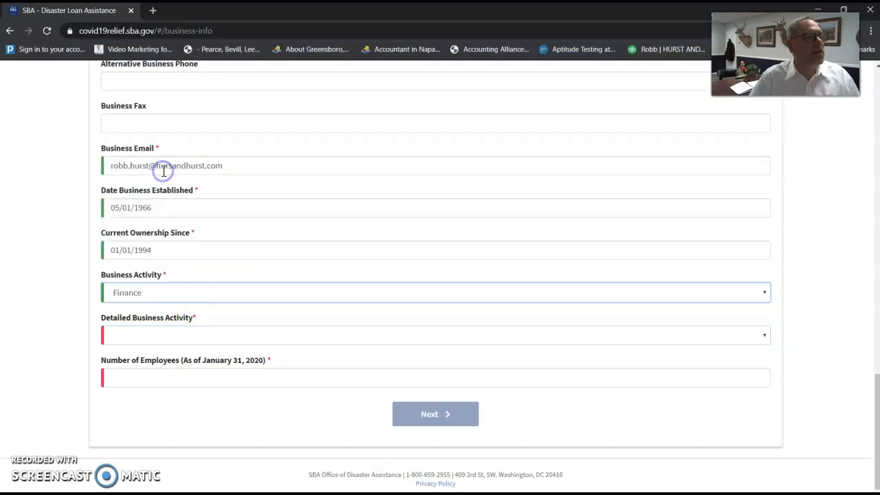
click(180, 334)
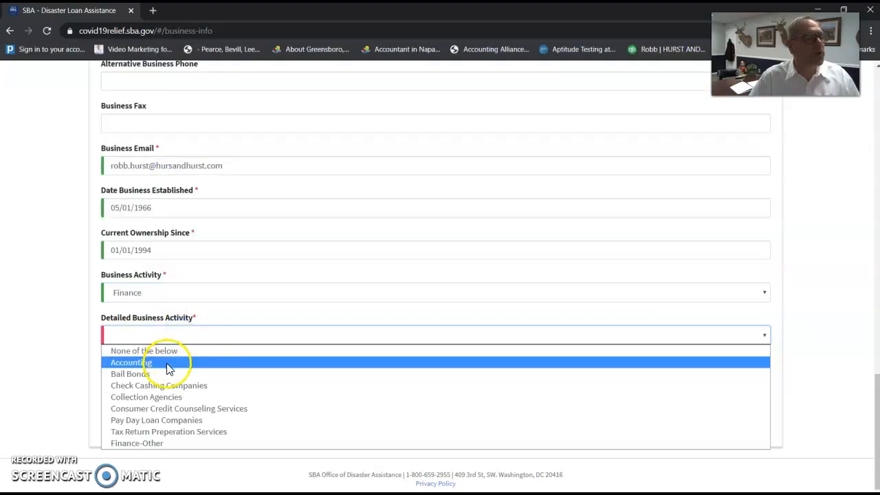
click(168, 364)
click(178, 381)
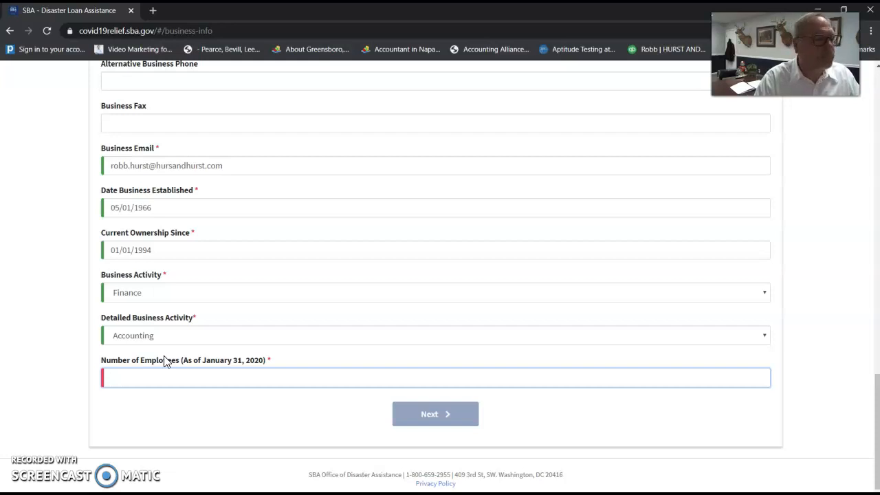
text(10)
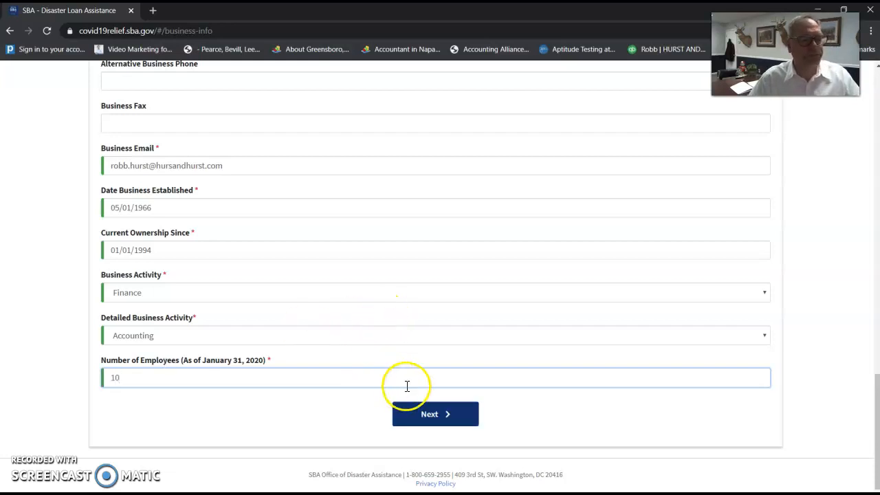
click(427, 413)
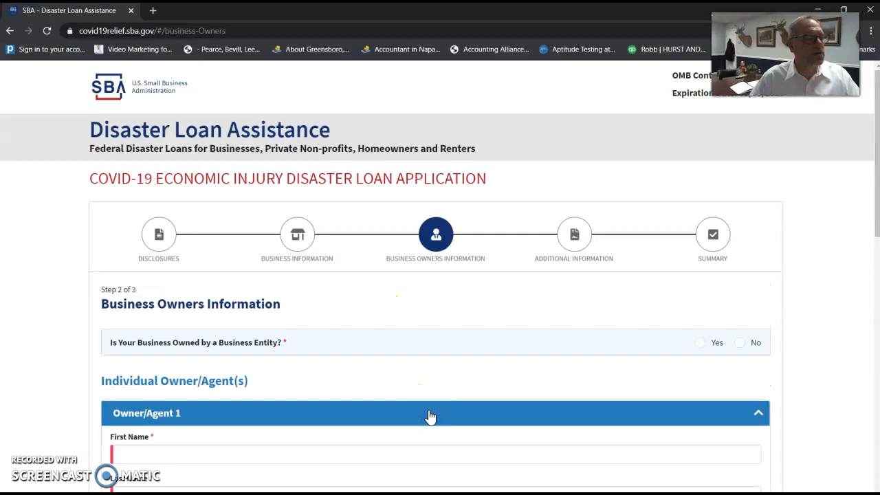
Answer No to whether the business is owned by another business entity.
scroll(281, 324, down, 3)
scroll(281, 319, down, 3)
scroll(275, 302, up, 3)
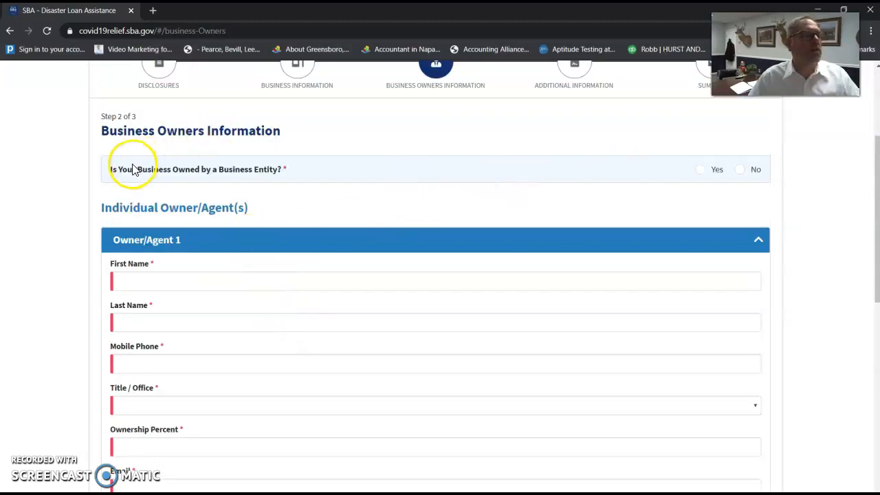
drag(114, 174, 283, 174)
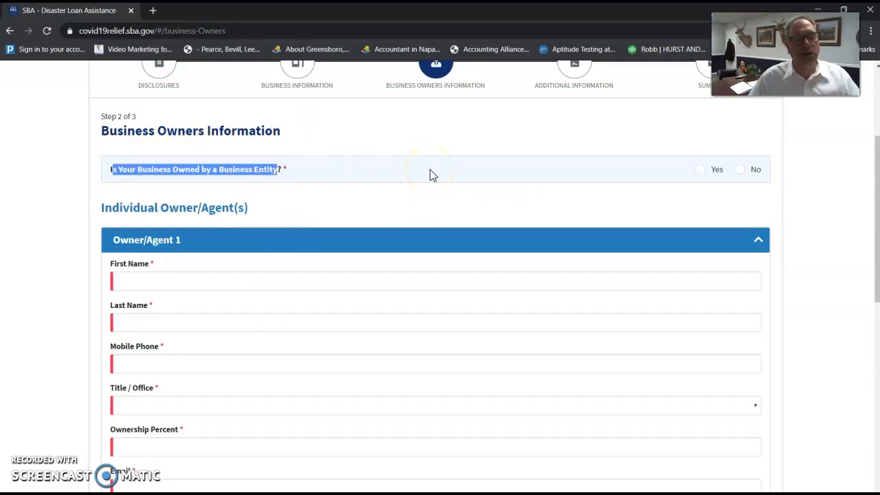
click(738, 172)
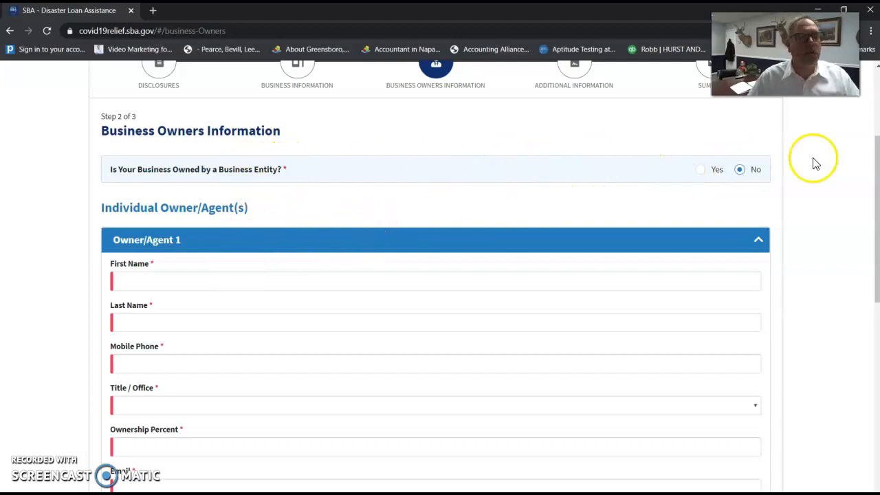
Enter Owner/Agent 1's first and last name and mobile phone, with title CEO.
scroll(318, 231, down, 3)
click(232, 106)
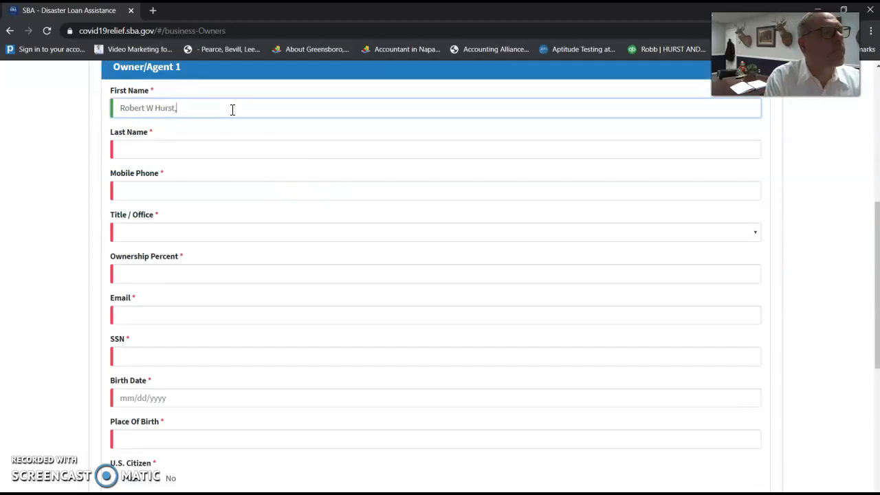
text(t)
key(Tab)
text(Hurst)
key(Tab)
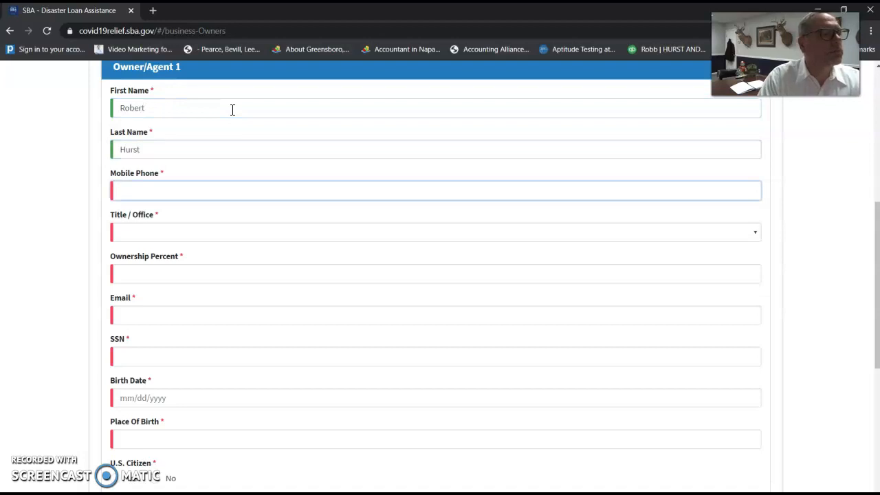
text((912)-555-5555)
key(Tab)
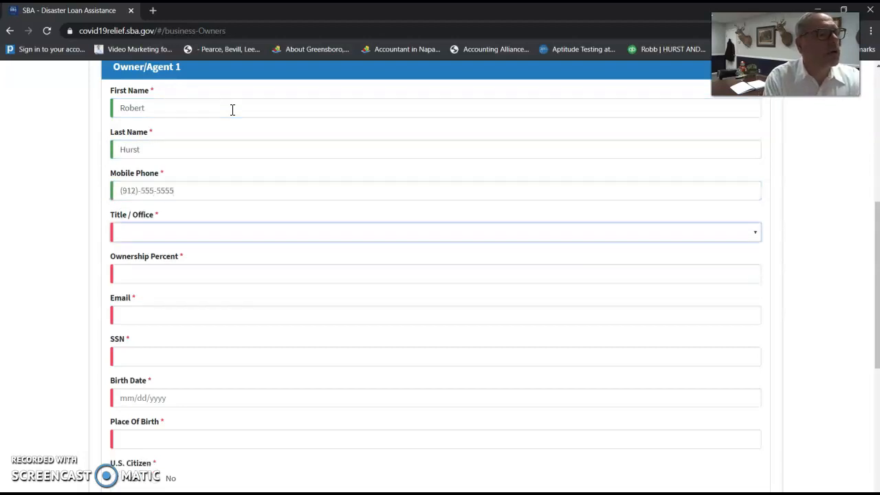
click(171, 234)
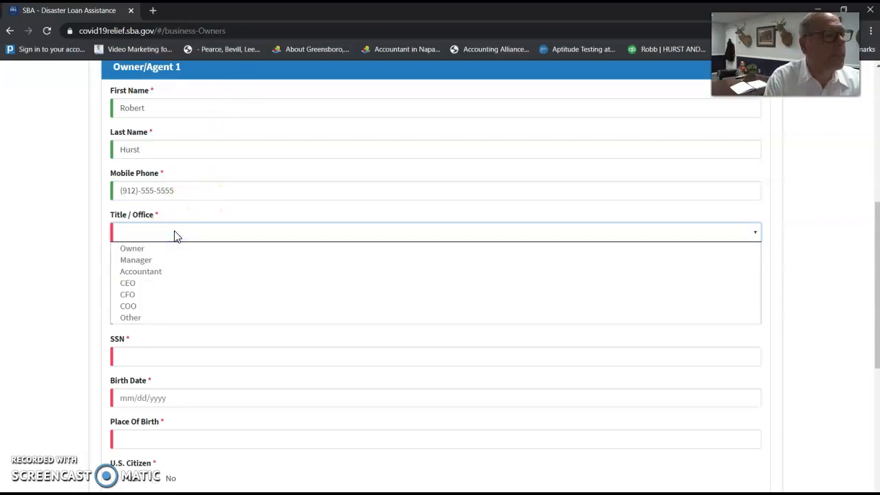
click(166, 287)
Give the owner 100% ownership and fill in the owner's e-mail and SSN.
click(165, 279)
text(01)
text(0)
key(BackSpace)
key(BackSpace)
key(BackSpace)
text(100)
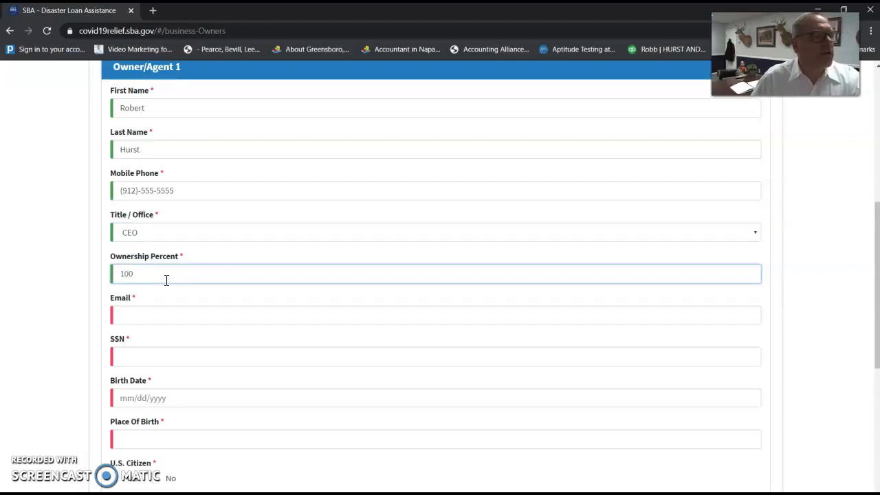
click(222, 316)
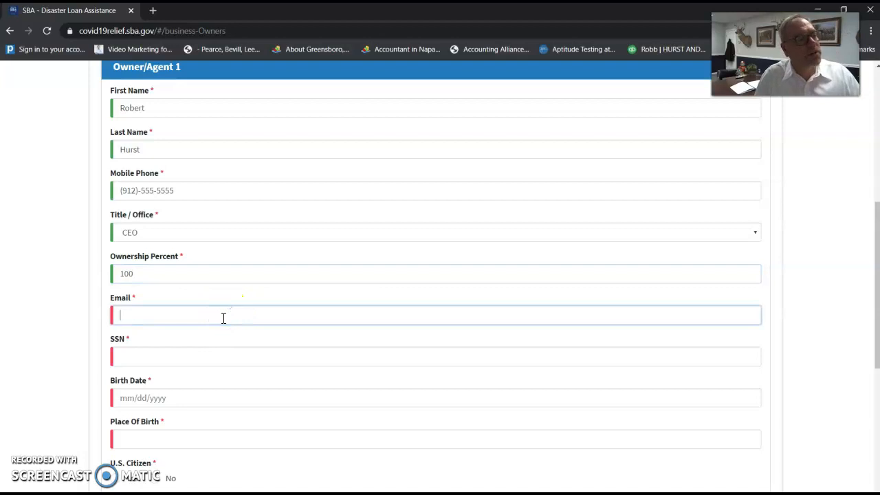
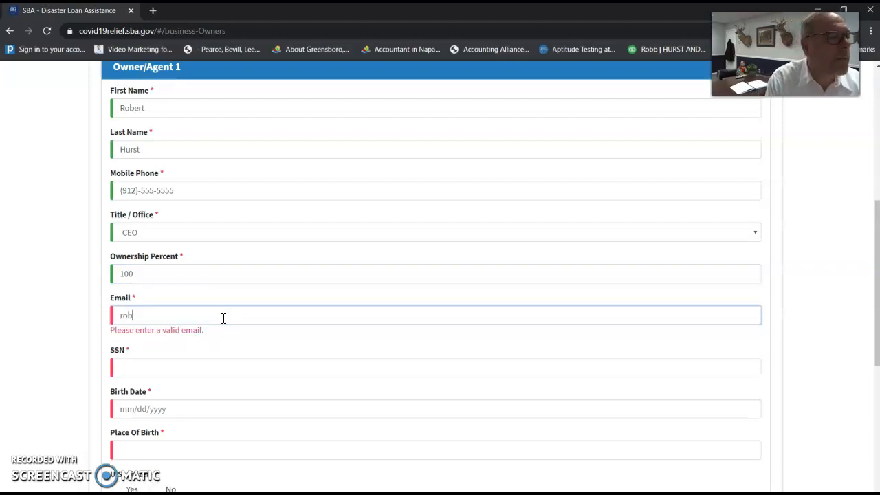
key(Tab)
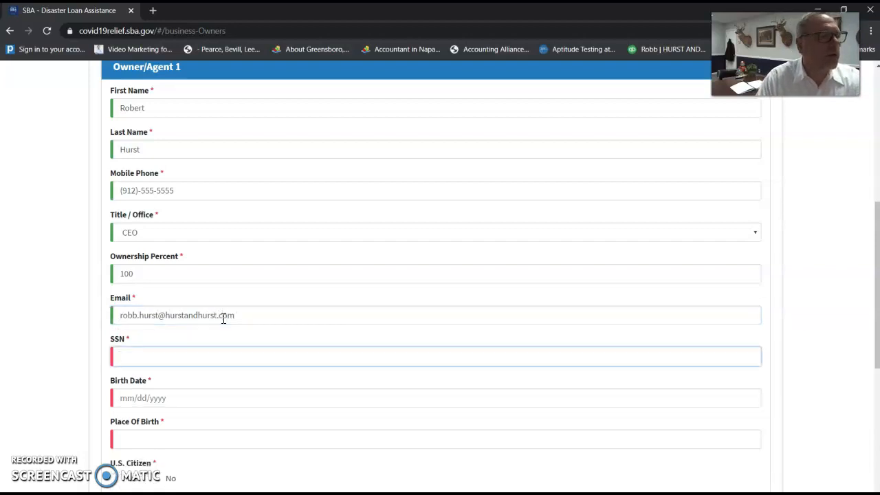
text(999-99-9999)
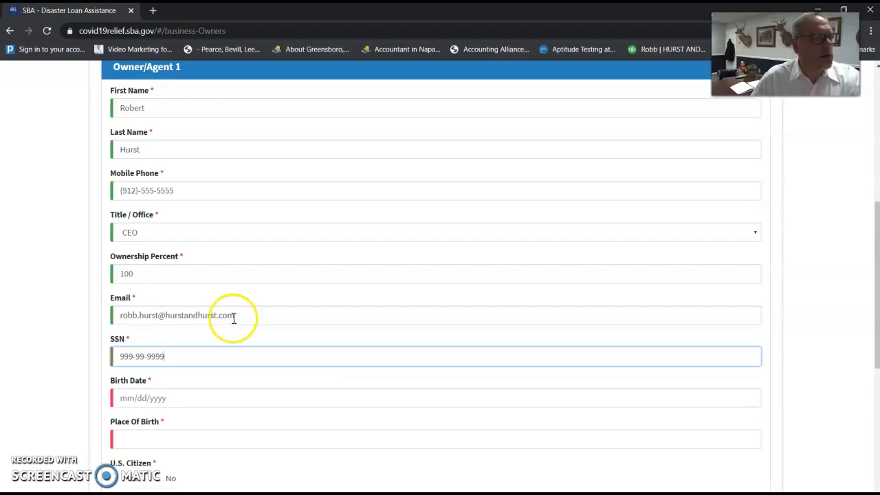
Enter the owner's birth date and place of birth, and mark them a U.S. citizen.
scroll(231, 314, down, 3)
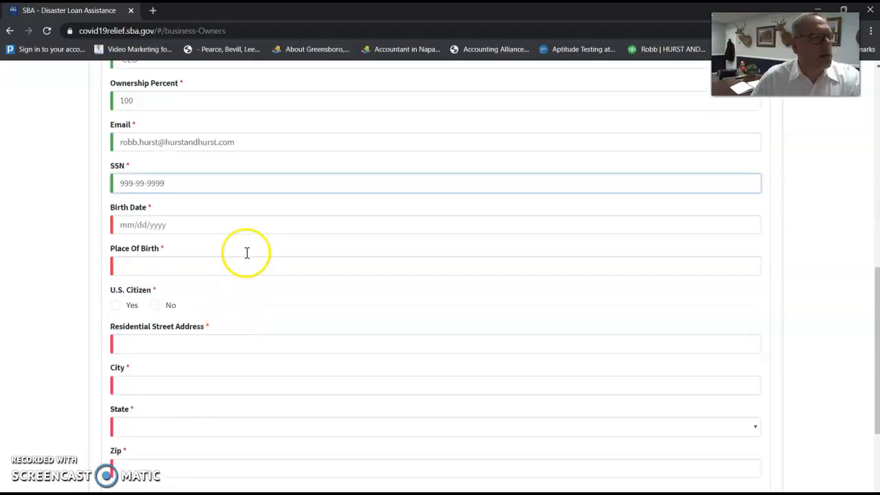
click(198, 225)
text(01/01/2001)
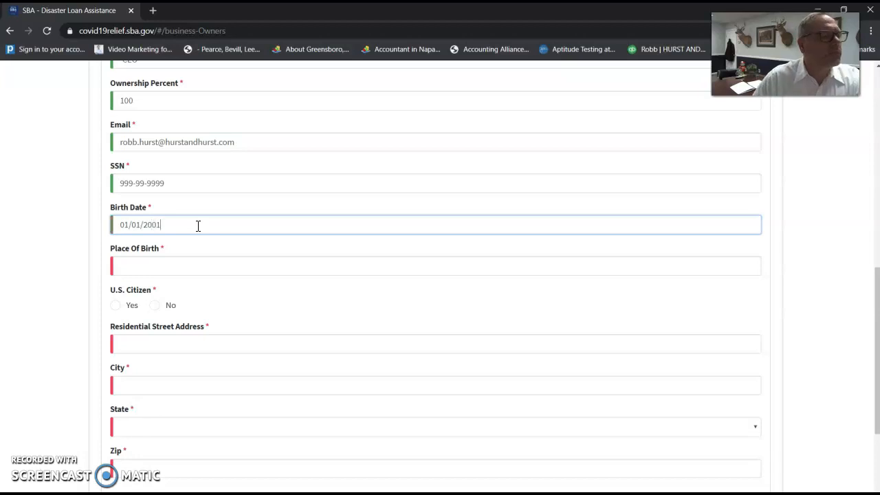
key(Tab)
text(Douglas)
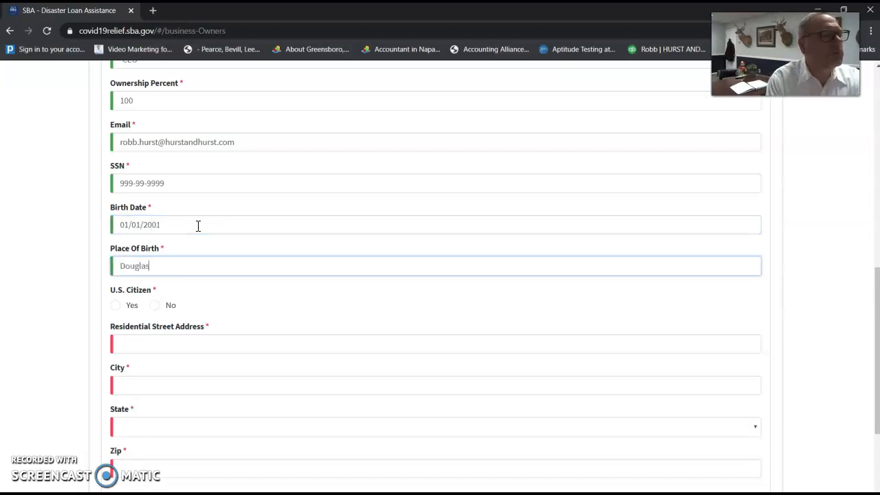
key(Tab)
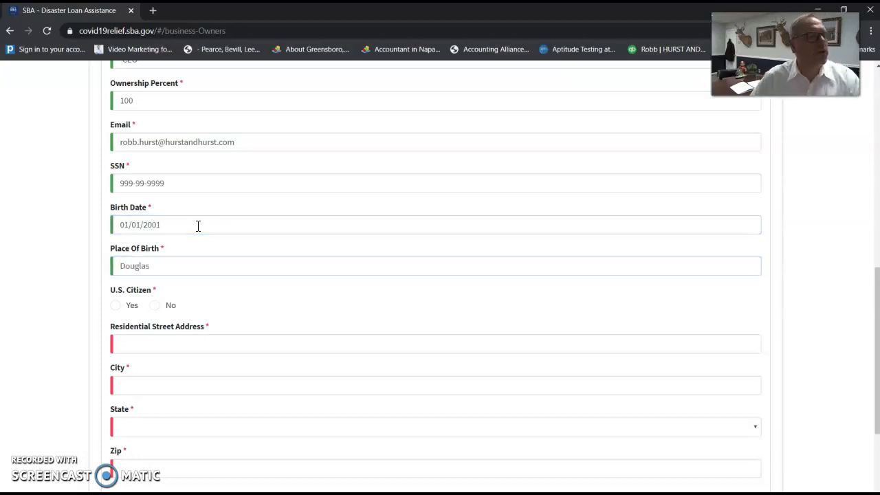
click(115, 305)
Fill in the owner's residential street address, city, state and ZIP code.
click(158, 343)
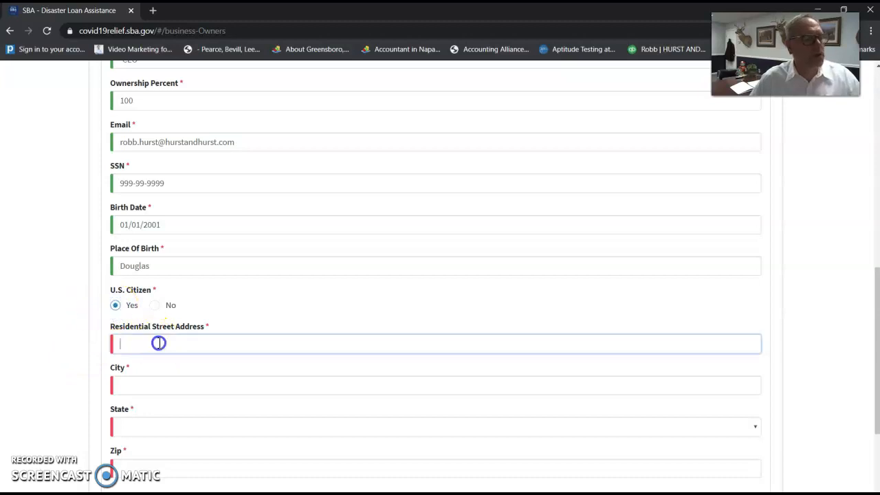
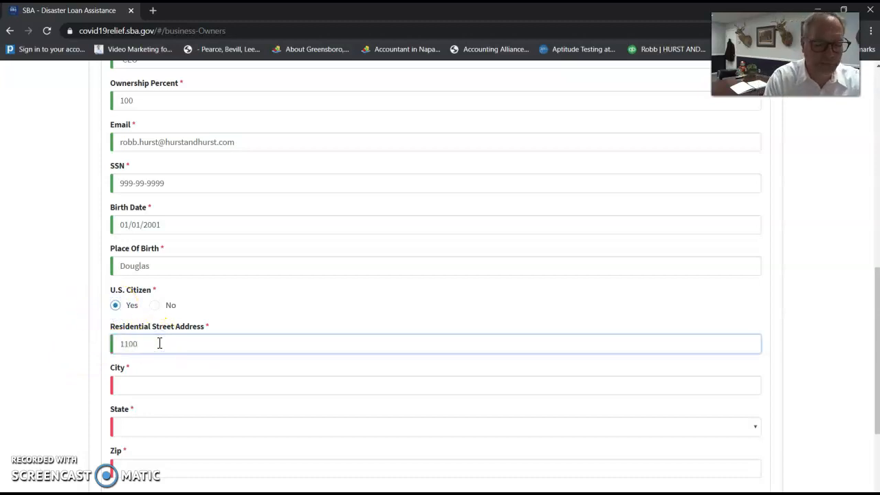
key(Tab)
text(Douglas)
key(Tab)
text(g)
key(Tab)
text(3153)
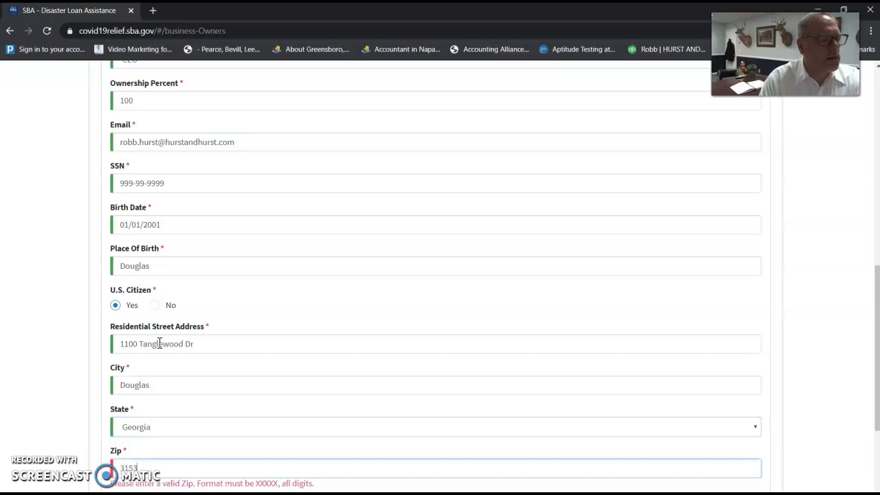
text(3)
Make selections at the bottom of the owner form and advance to Additional Information.
scroll(158, 347, down, 3)
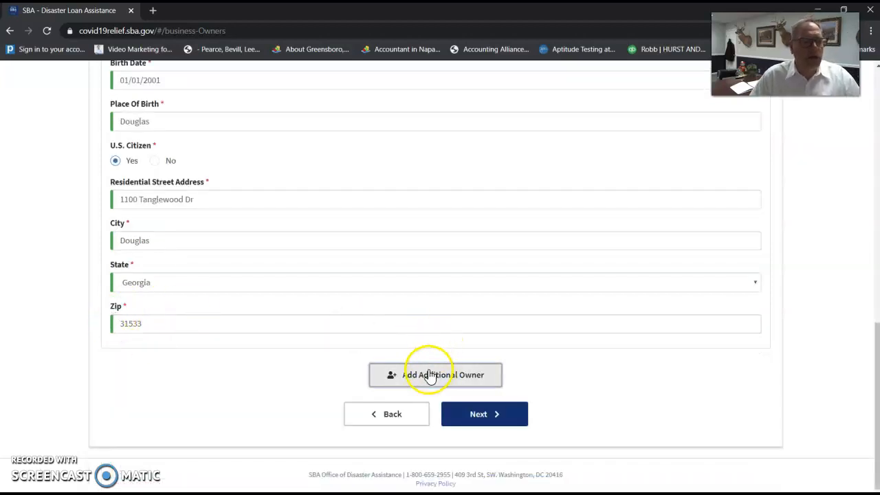
click(394, 381)
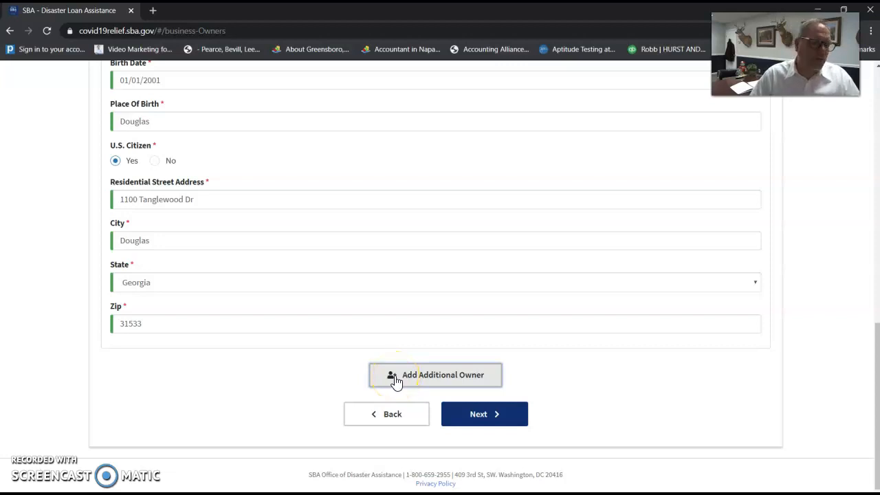
click(387, 381)
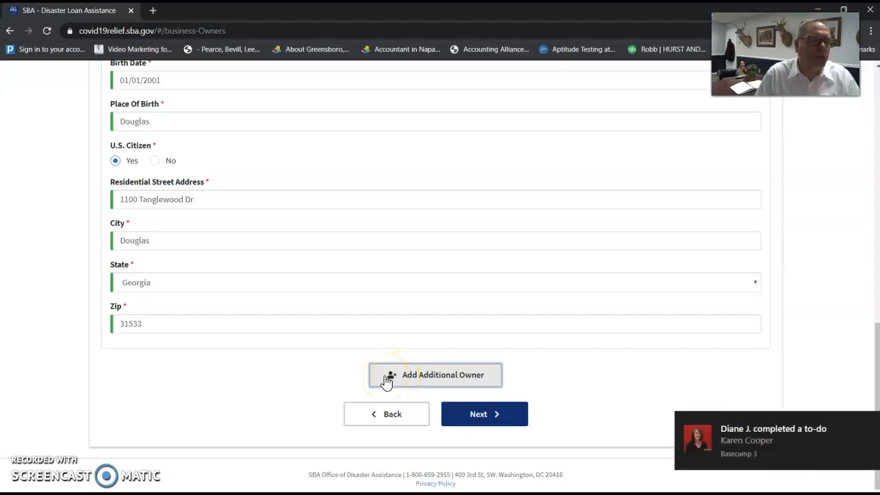
click(419, 375)
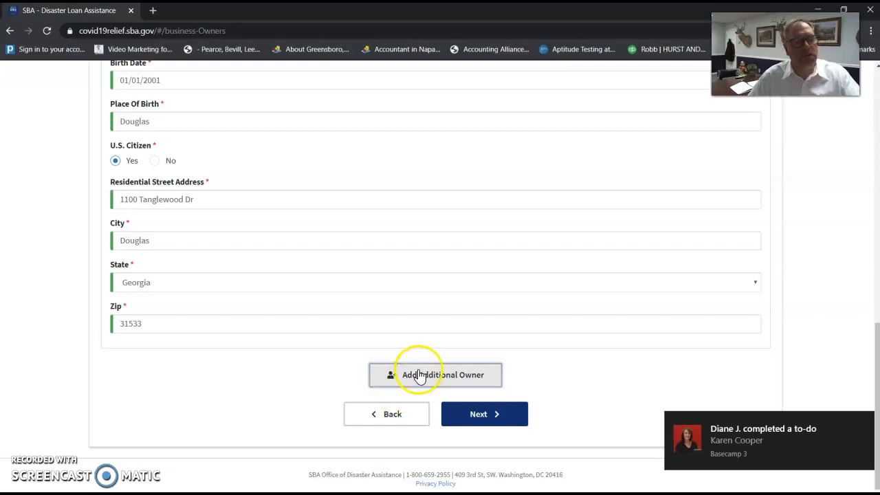
click(319, 379)
click(491, 374)
click(354, 377)
click(418, 378)
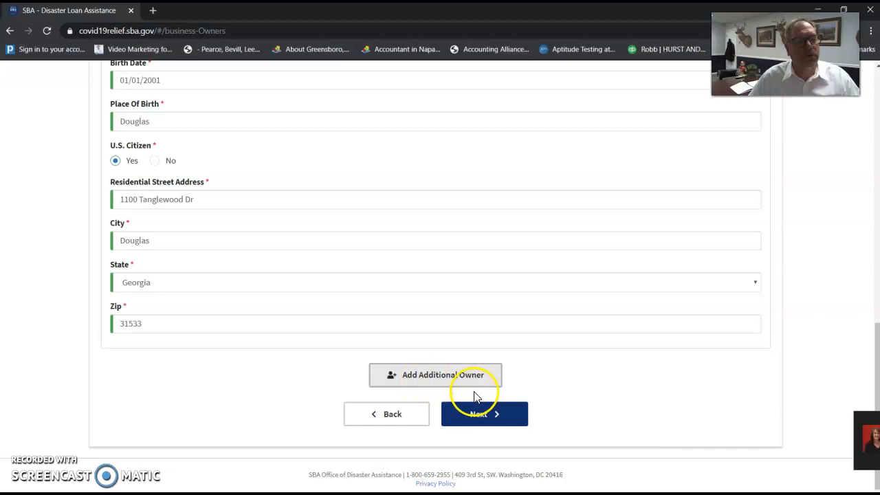
click(490, 416)
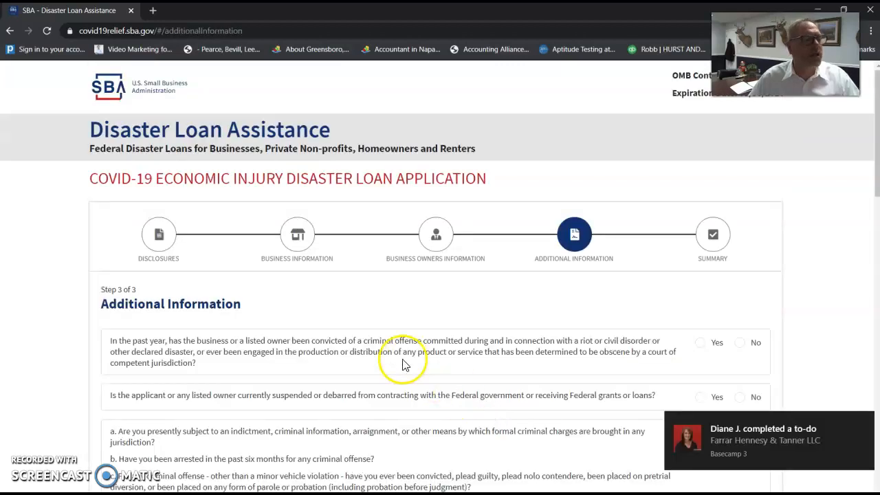
Answer No to the riot or obscenity conviction question and the suspension or debarment question.
scroll(359, 347, down, 3)
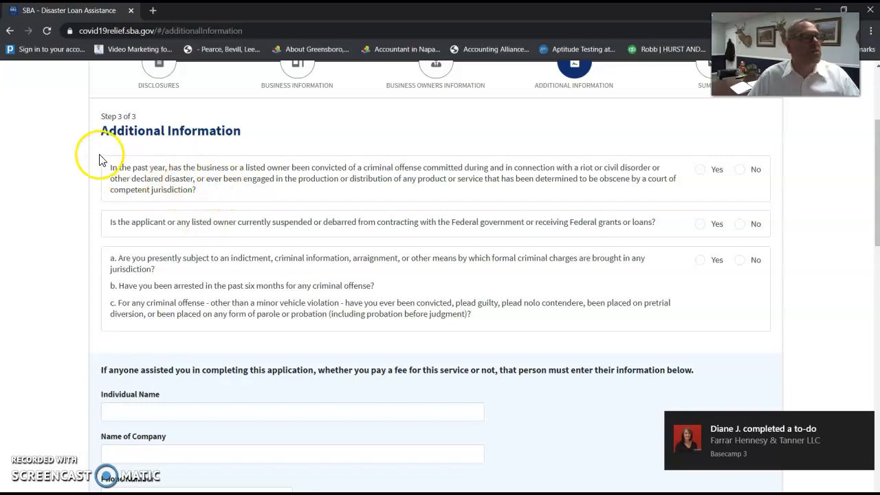
drag(117, 167, 573, 178)
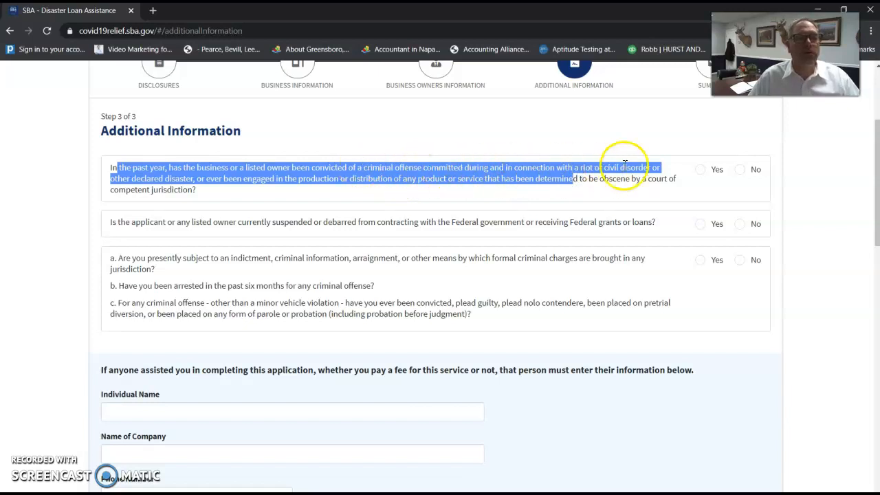
click(739, 169)
scroll(424, 193, down, 2)
scroll(314, 190, up, 2)
drag(125, 221, 273, 222)
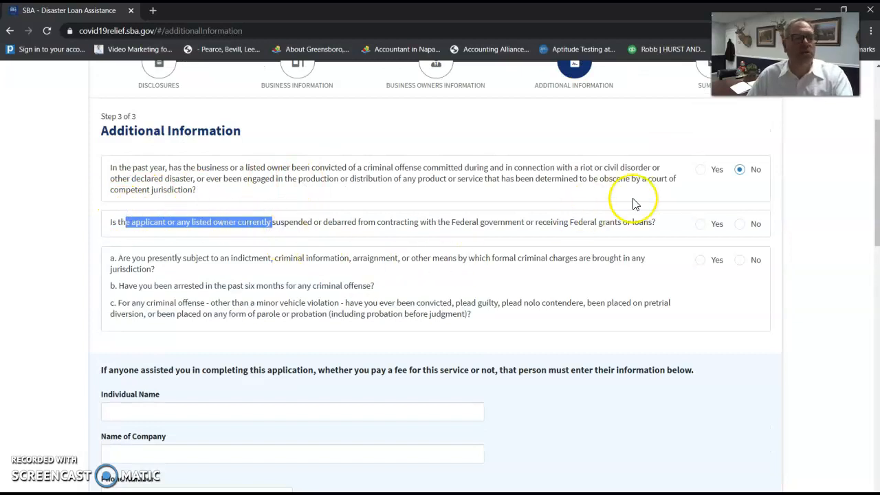
click(740, 228)
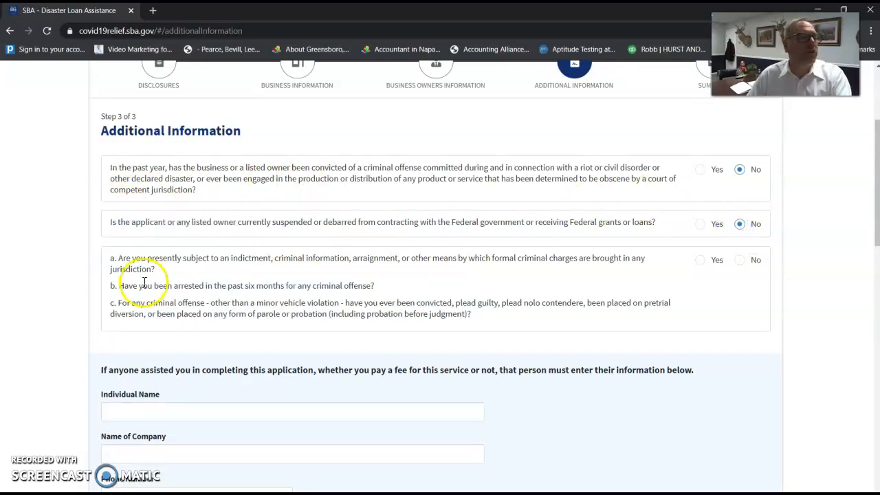
Answer No to the indictment and arrest questions.
drag(147, 258, 316, 273)
drag(165, 304, 271, 300)
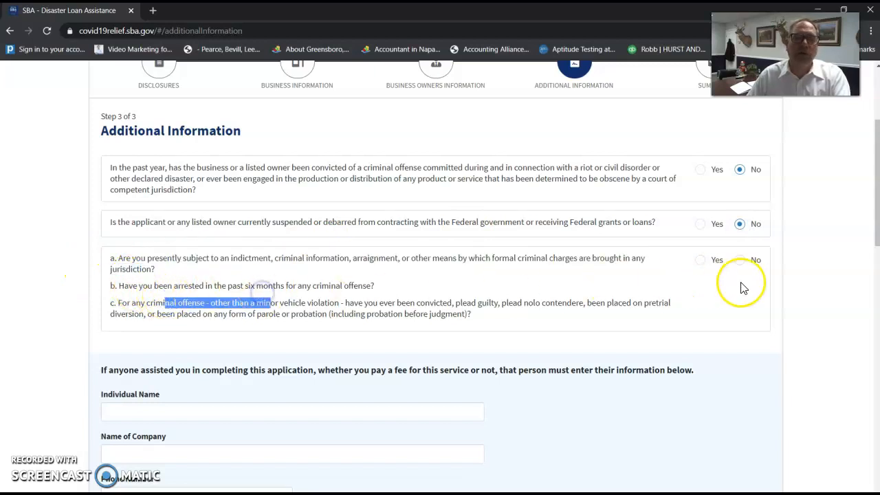
click(739, 260)
scroll(273, 334, down, 3)
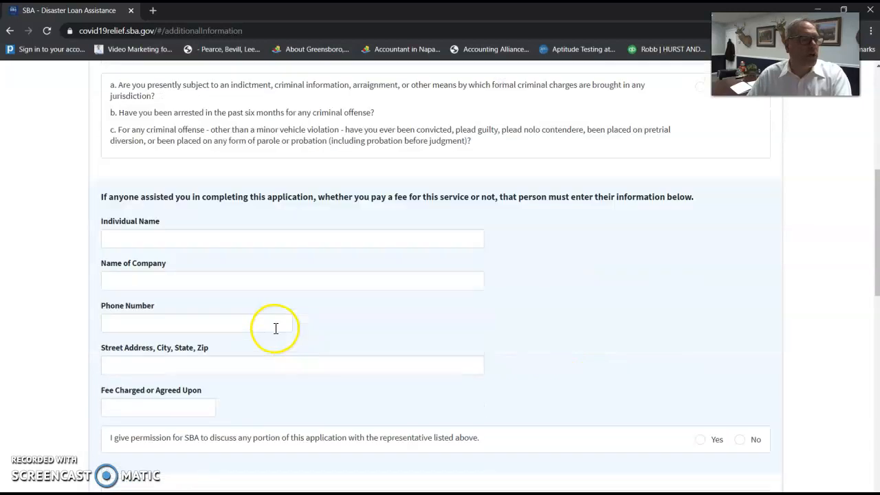
Enter the preparer's individual name, company 'Hurst and Hurst CPAS, LLC' and phone number.
click(264, 246)
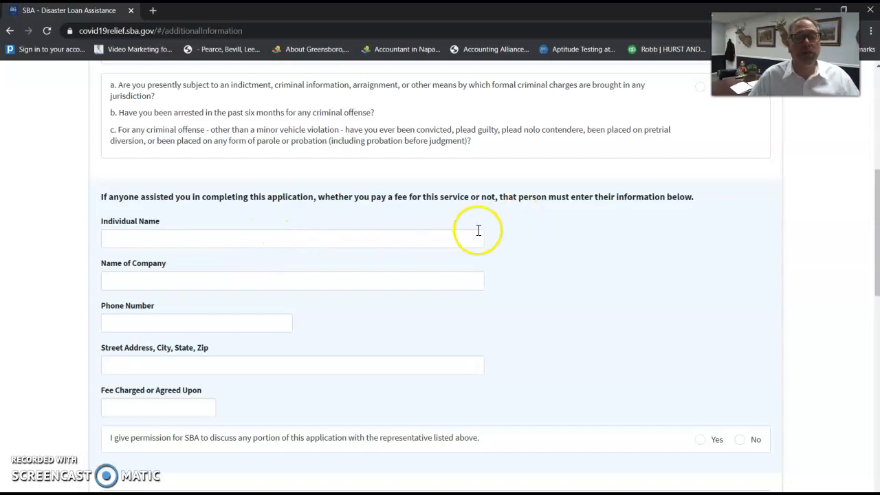
click(245, 240)
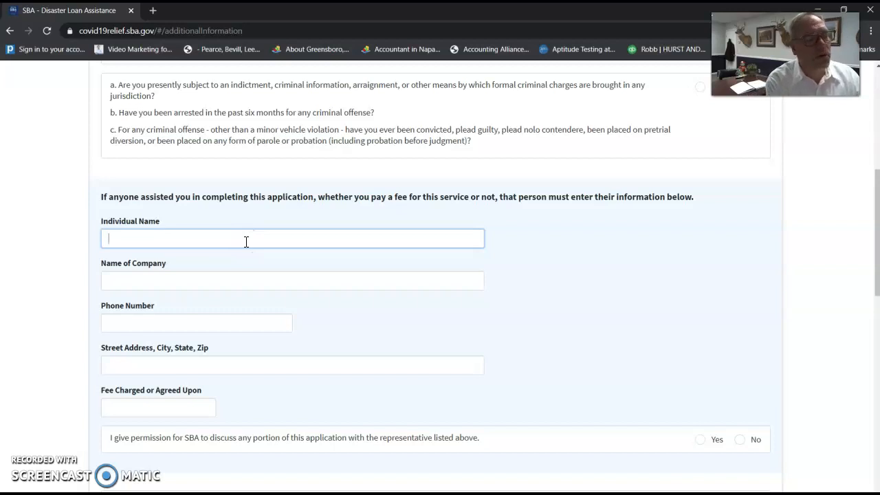
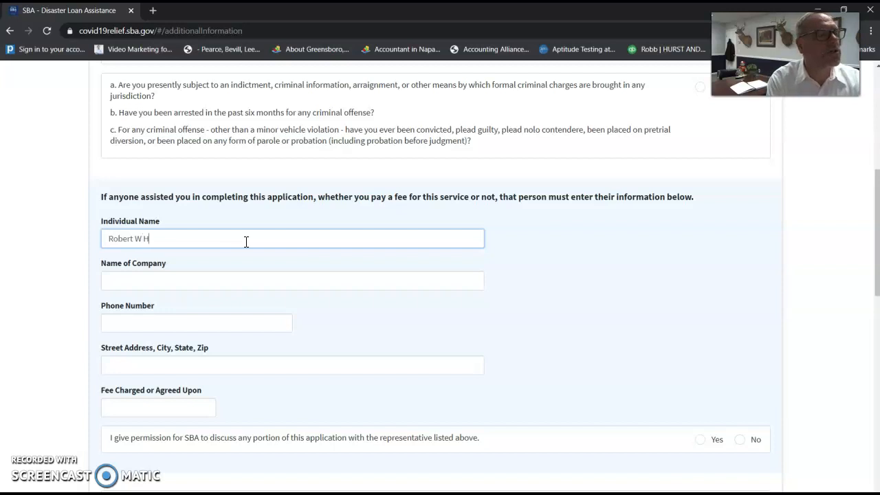
key(Tab)
text(Hurst and HU)
key(BackSpace)
text(yurs)
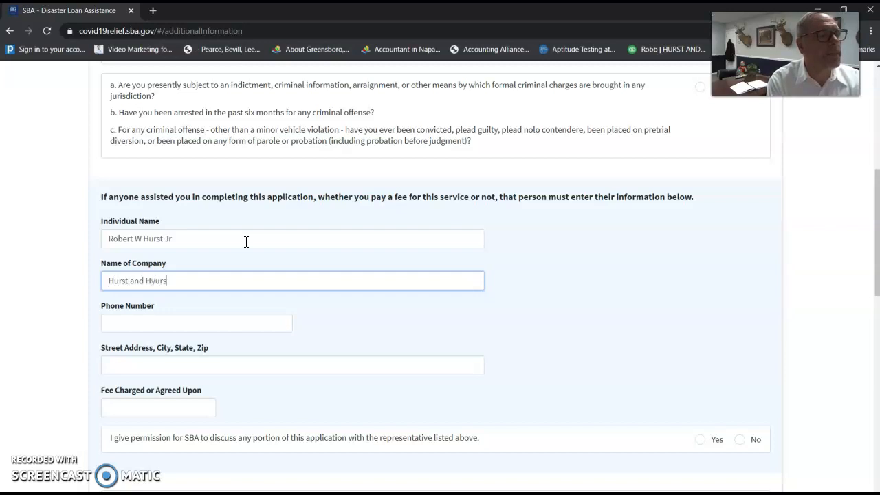
text(t CPAS, LLC)
key(Tab)
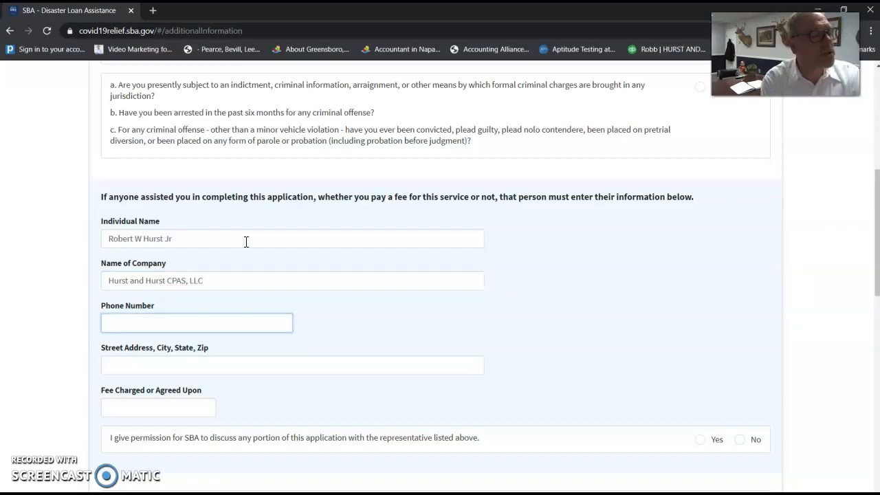
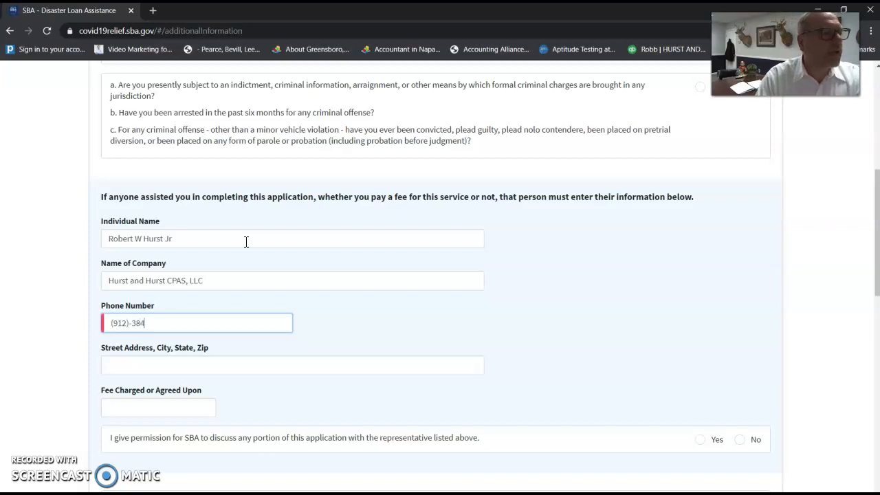
Enter the preparer's full street address and a $1 fee charged.
key(Tab)
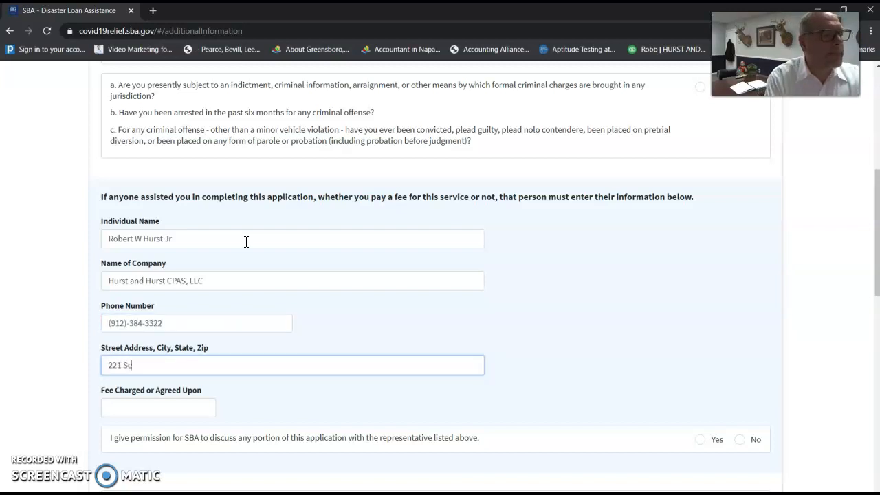
key(Tab)
key(shift+Tab)
key(BackSpace)
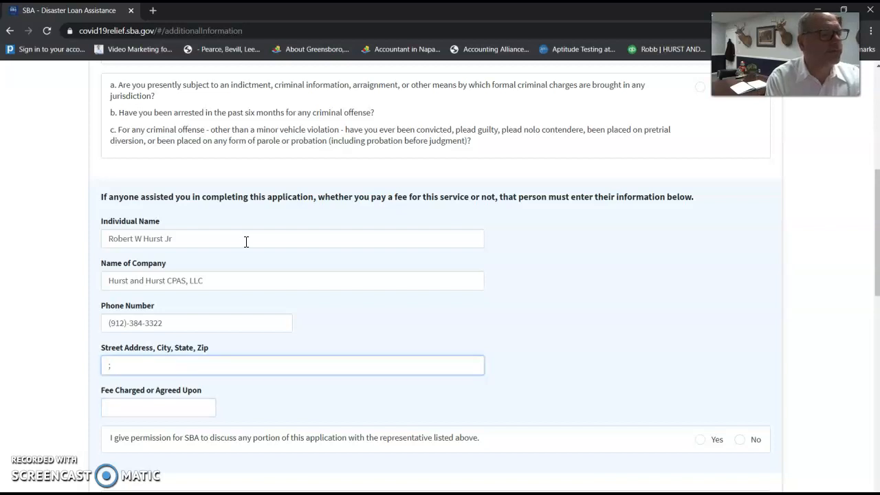
key(Tab)
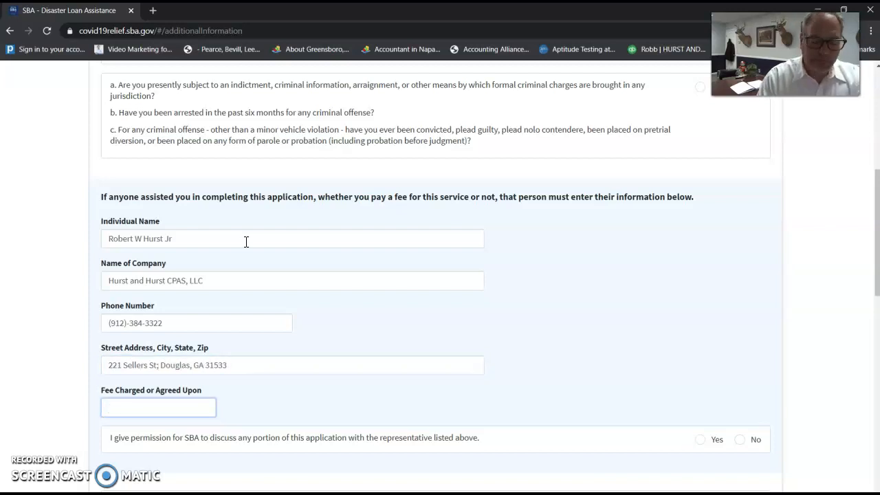
text(1)
key(Tab)
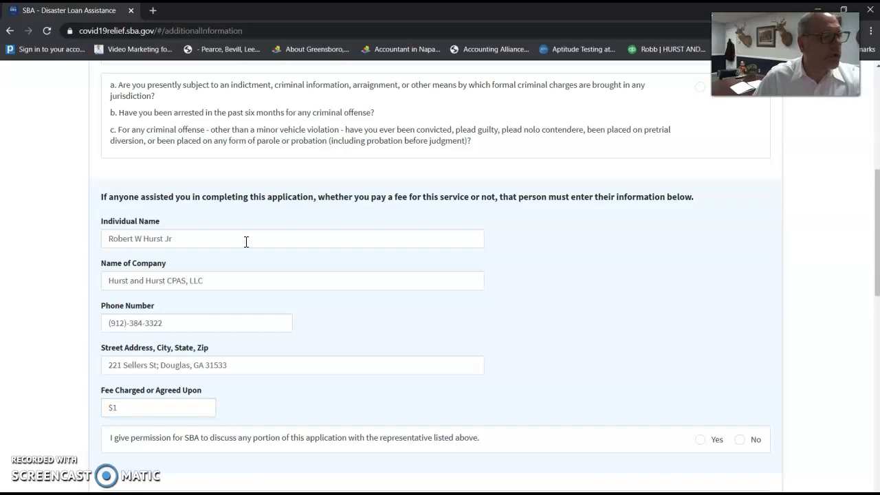
Allow SBA to discuss the application with the preparer and request the $10,000 advance.
scroll(290, 362, down, 3)
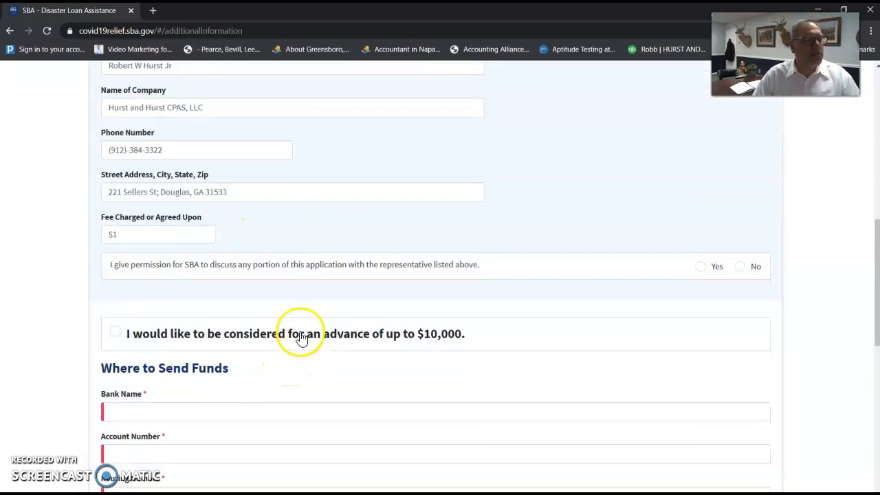
drag(142, 264, 253, 269)
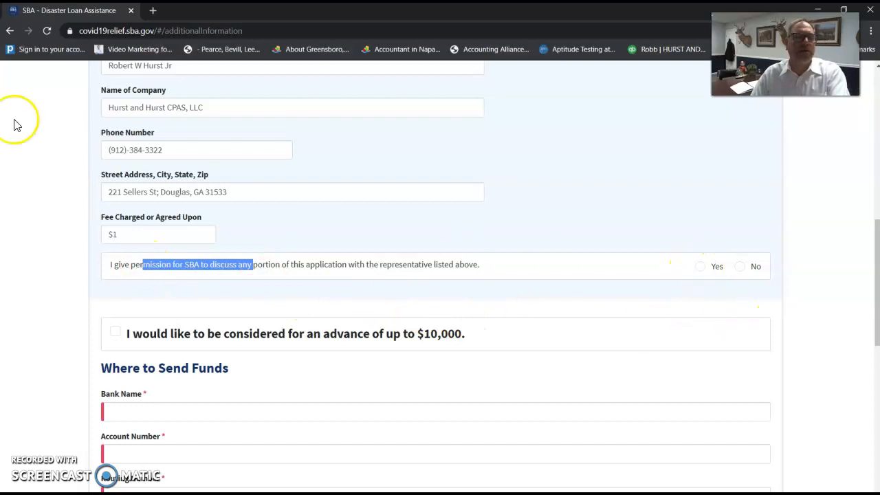
click(699, 270)
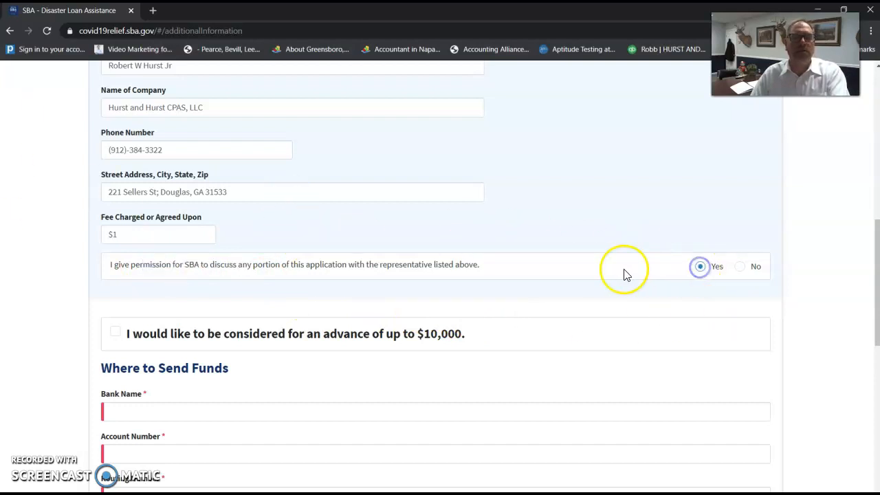
scroll(401, 261, down, 3)
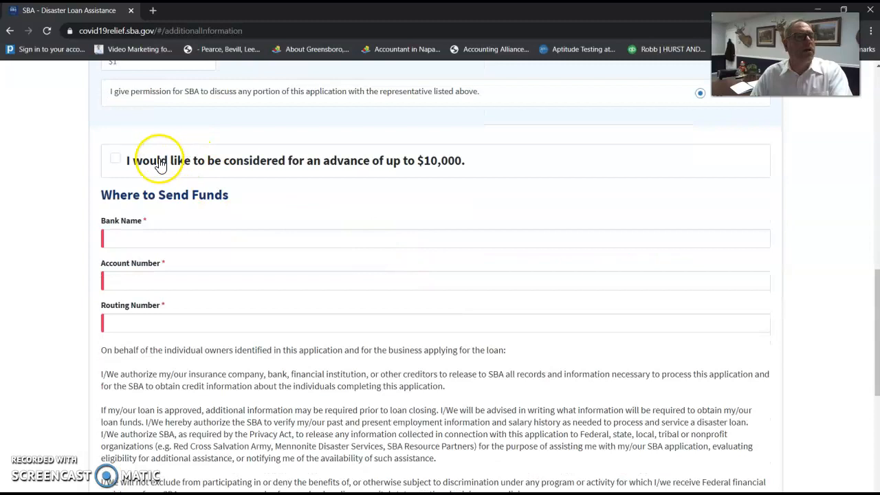
drag(131, 164, 485, 164)
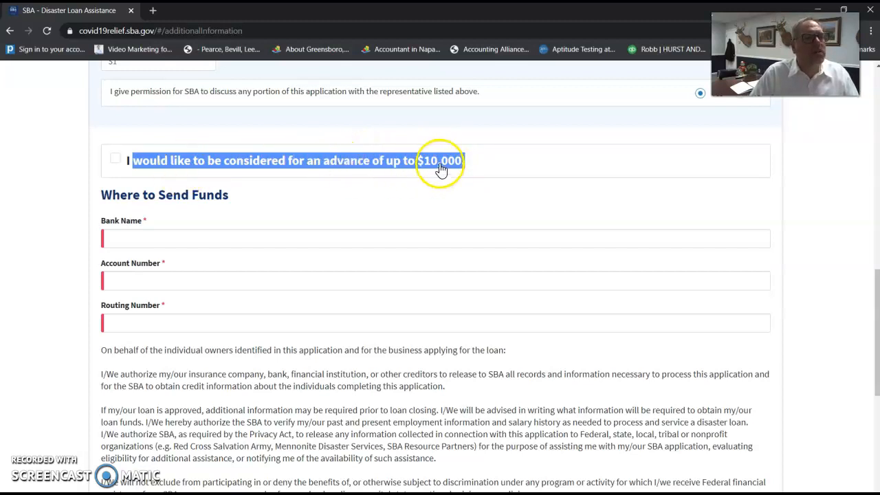
click(118, 161)
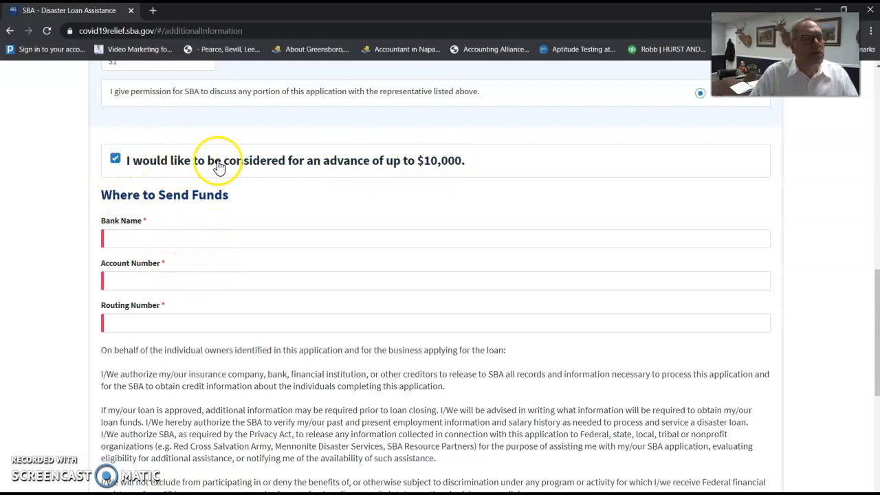
Enter bank name 'Robb's Bank', the account number and the routing number.
click(266, 238)
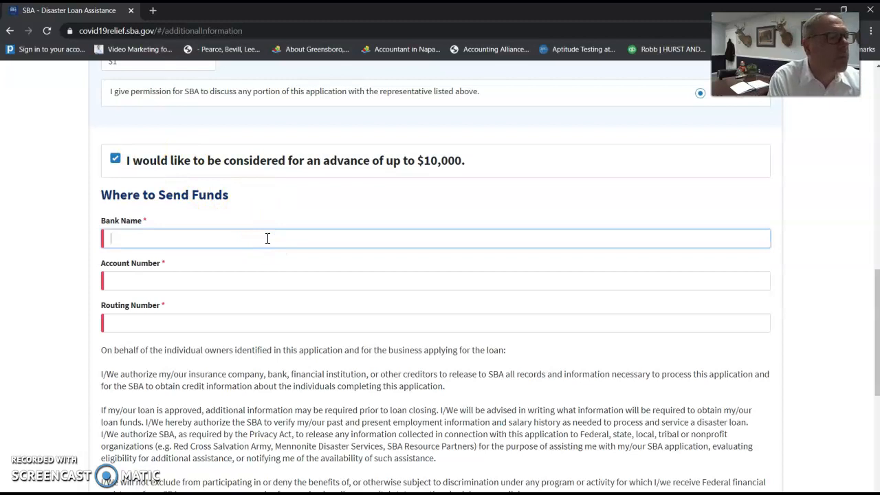
text(Robb's Bank)
key(Tab)
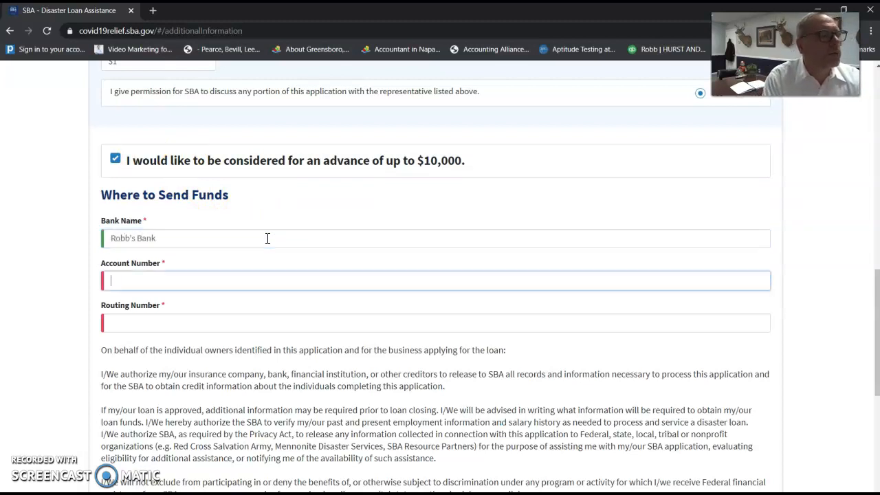
text(555555)
key(Tab)
text(555555)
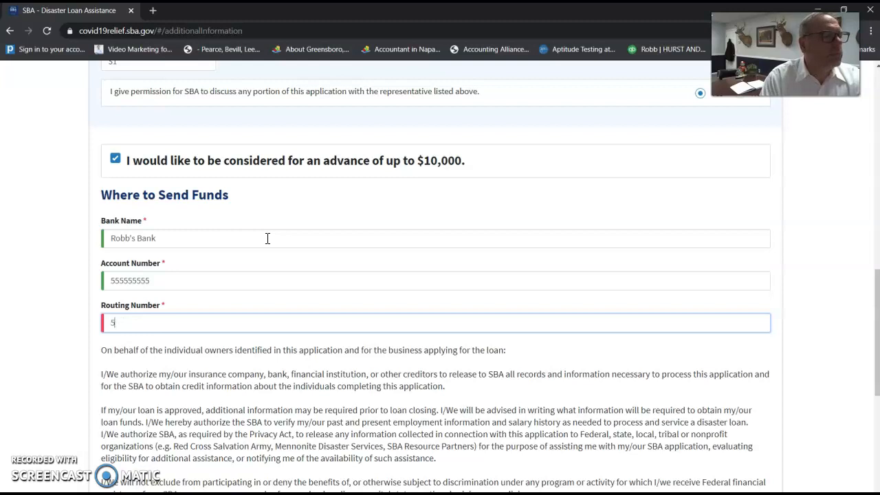
text(555)
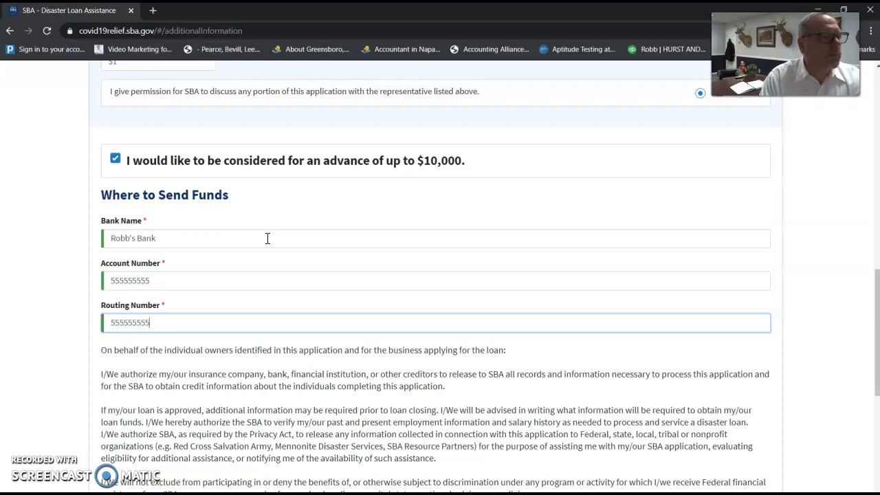
Check the under-penalty-of-perjury certification box and try to continue to the next step.
scroll(309, 281, down, 5)
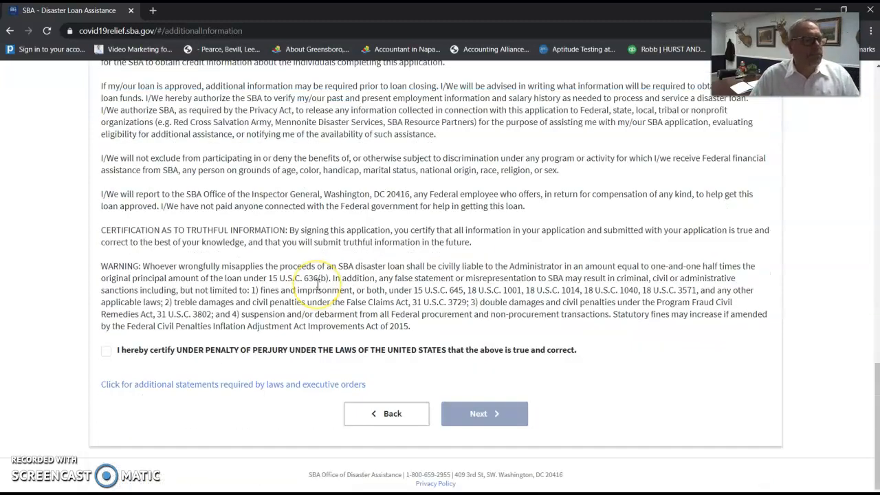
drag(158, 350, 412, 351)
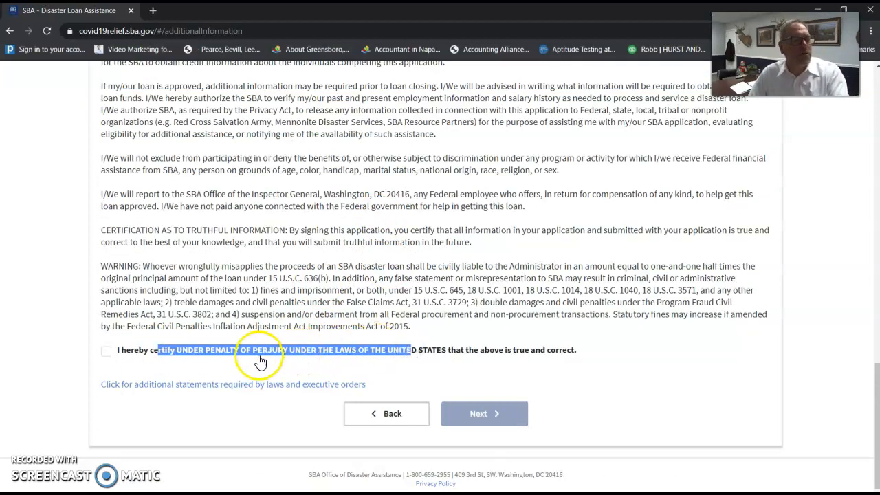
drag(562, 350, 180, 352)
click(105, 351)
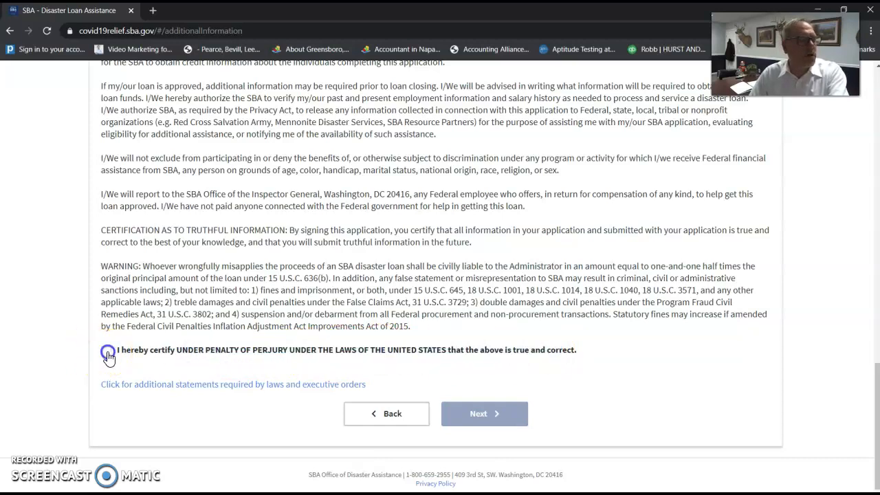
scroll(326, 330, up, 15)
scroll(326, 329, down, 13)
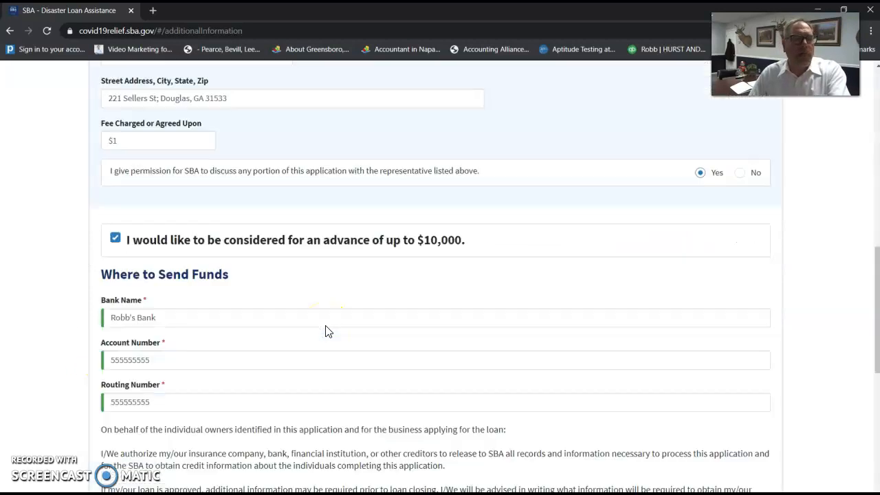
scroll(326, 326, down, 3)
click(453, 421)
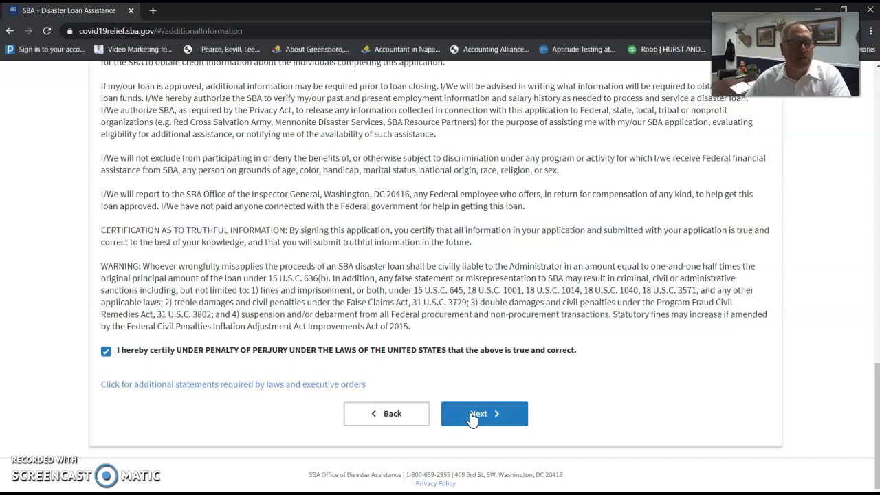
click(471, 415)
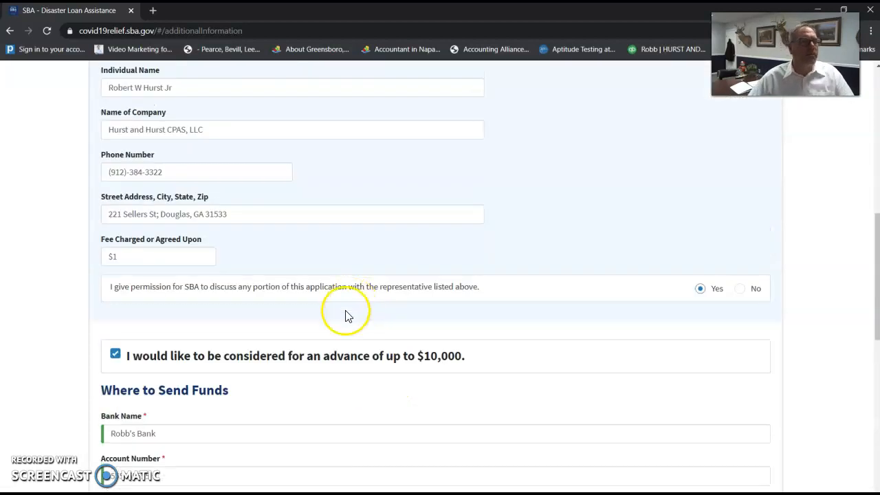